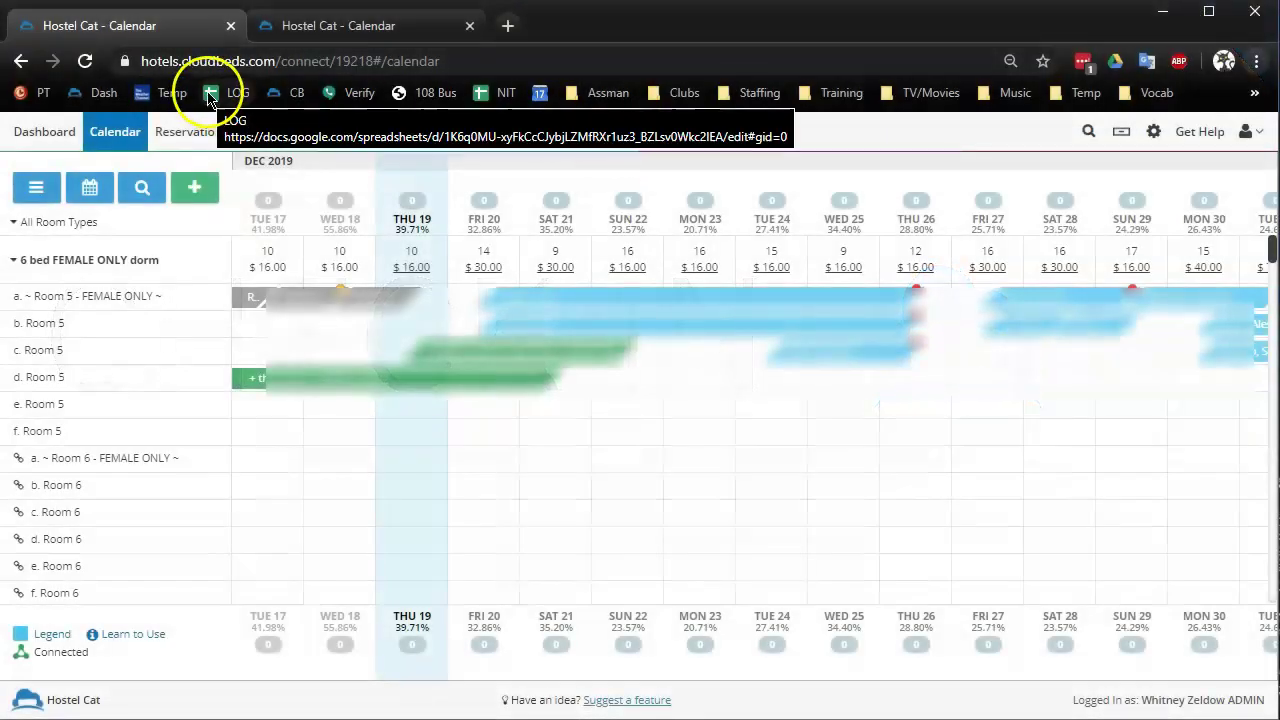
Search today's arrivals for the practice guest and open her two-dorm-bed reservation
left_click(45, 141)
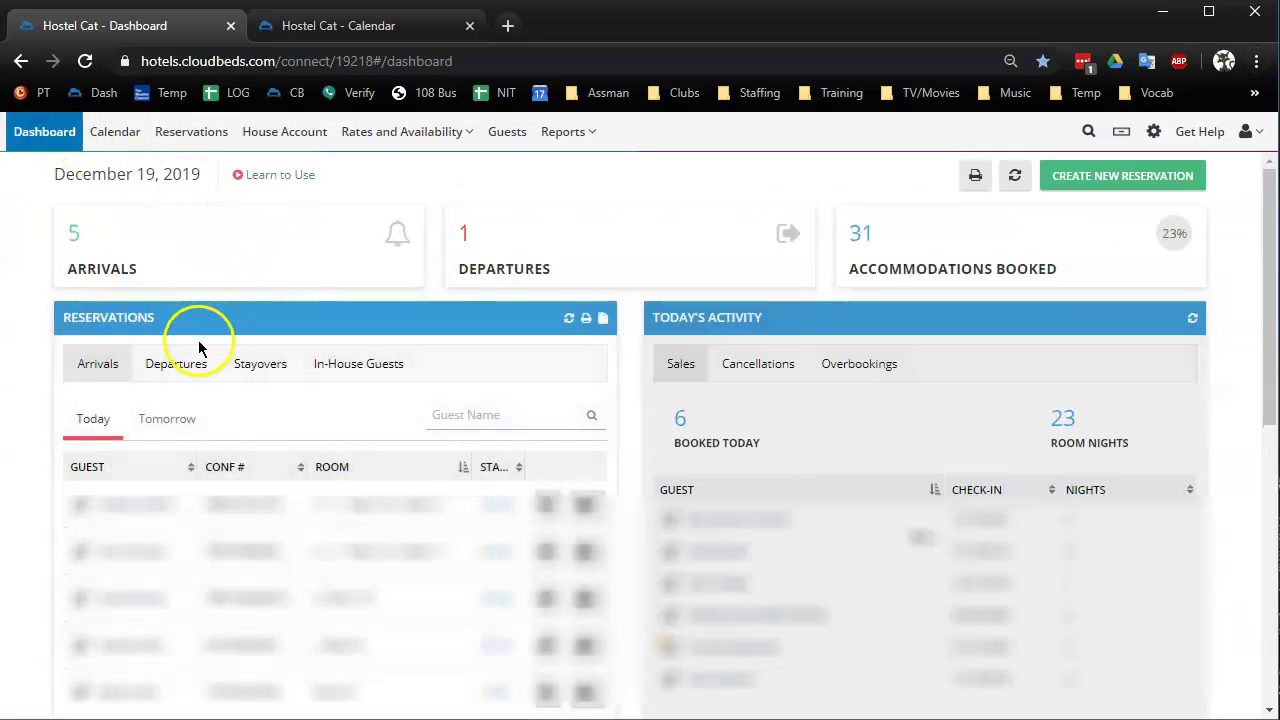
left_click(468, 410)
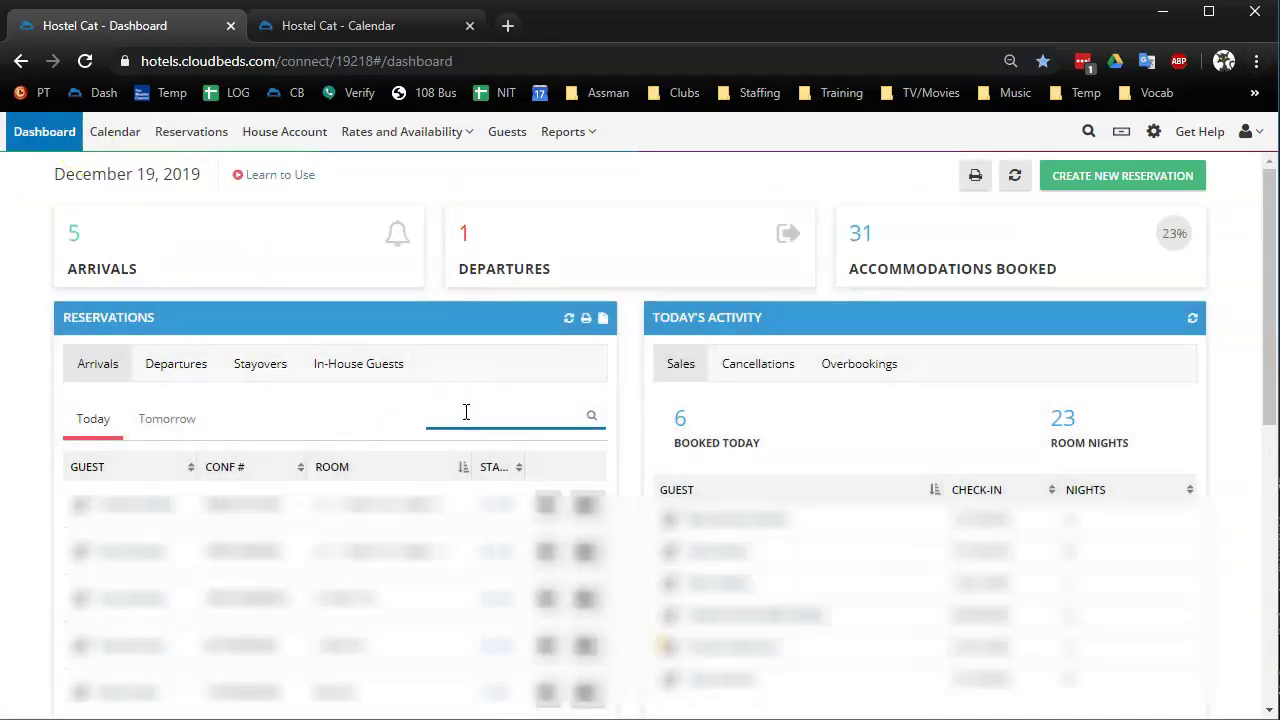
type("suzy")
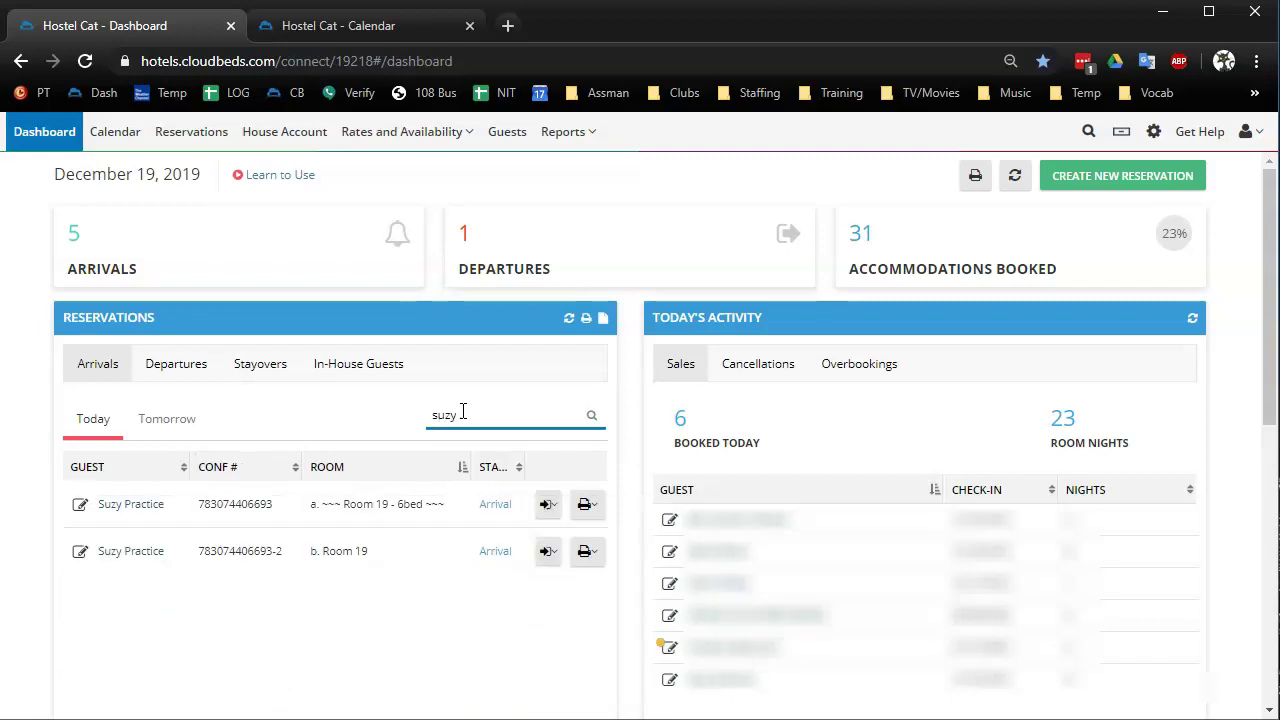
left_click(146, 510)
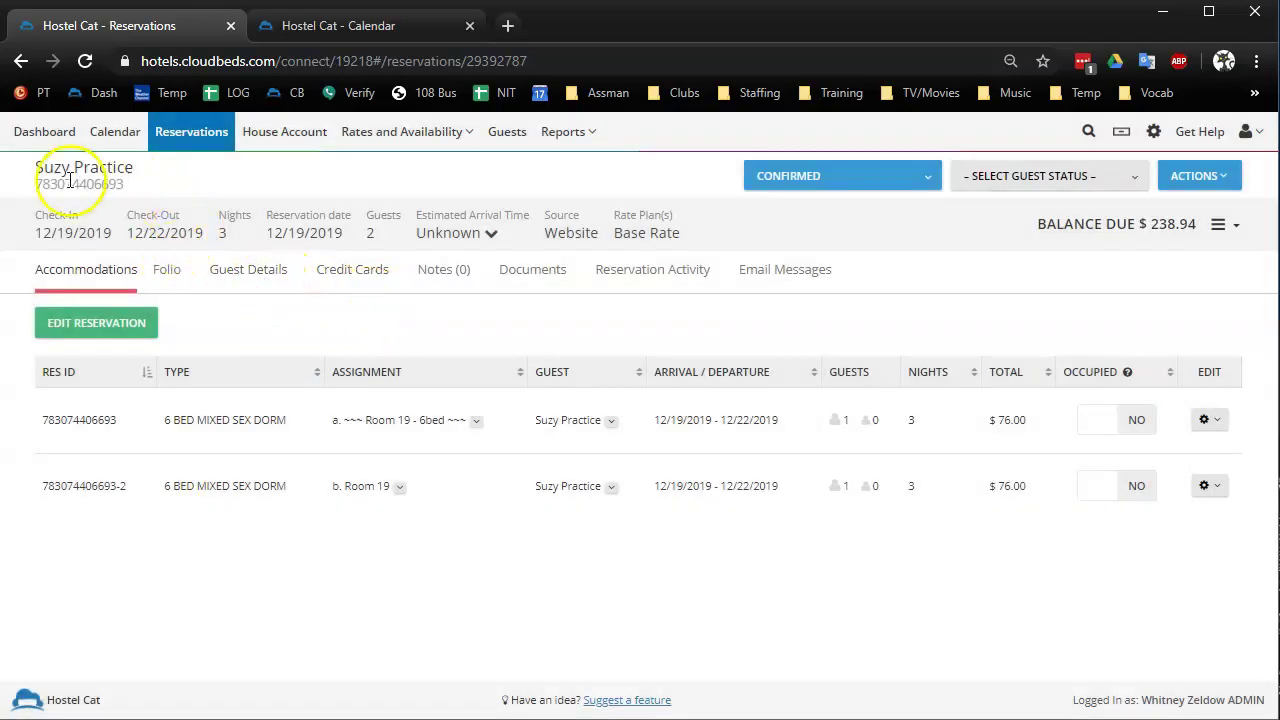
Edit the main guest's details, entering address line and city with Nevada as state
left_click(271, 271)
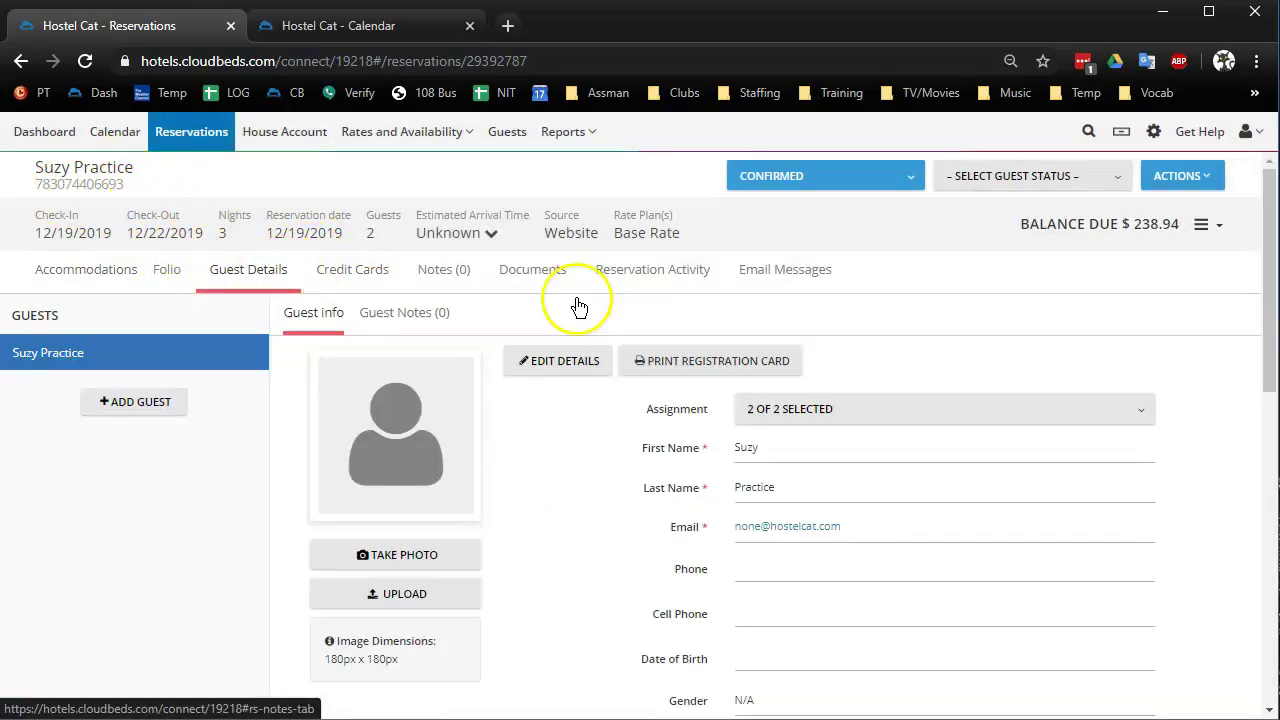
left_click(555, 372)
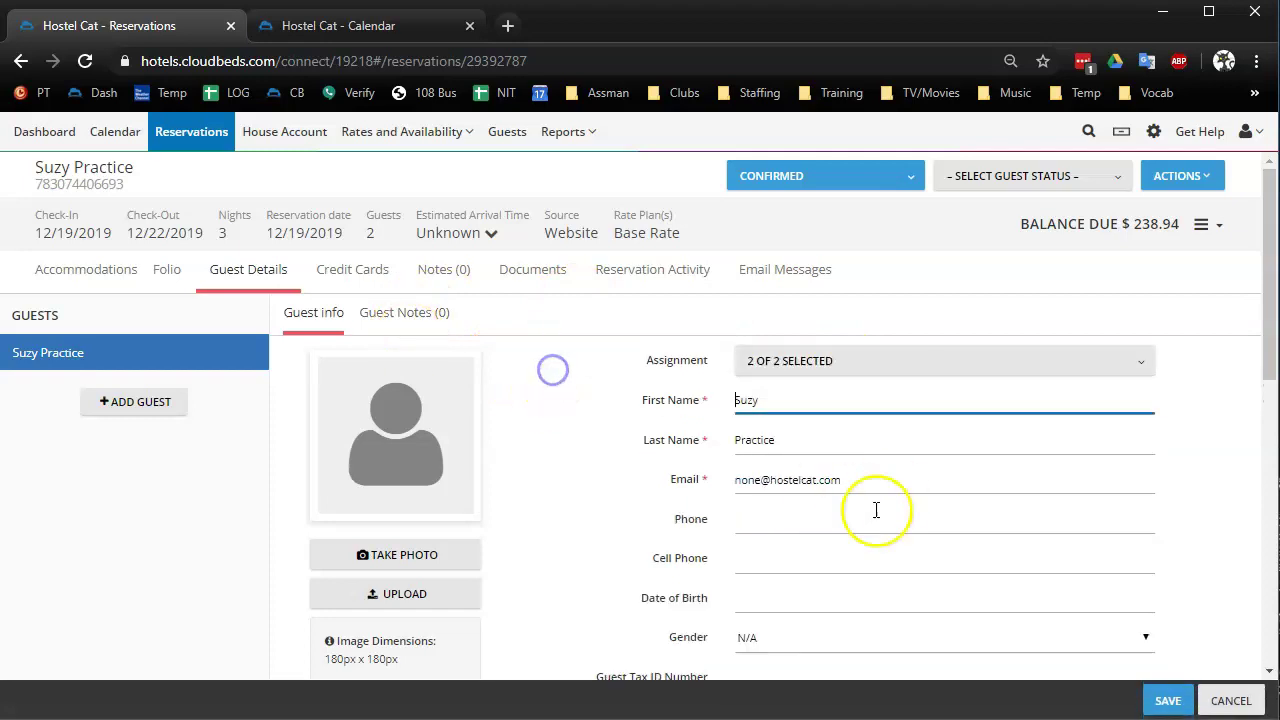
scroll(874, 508, "down", 5)
left_click(770, 461)
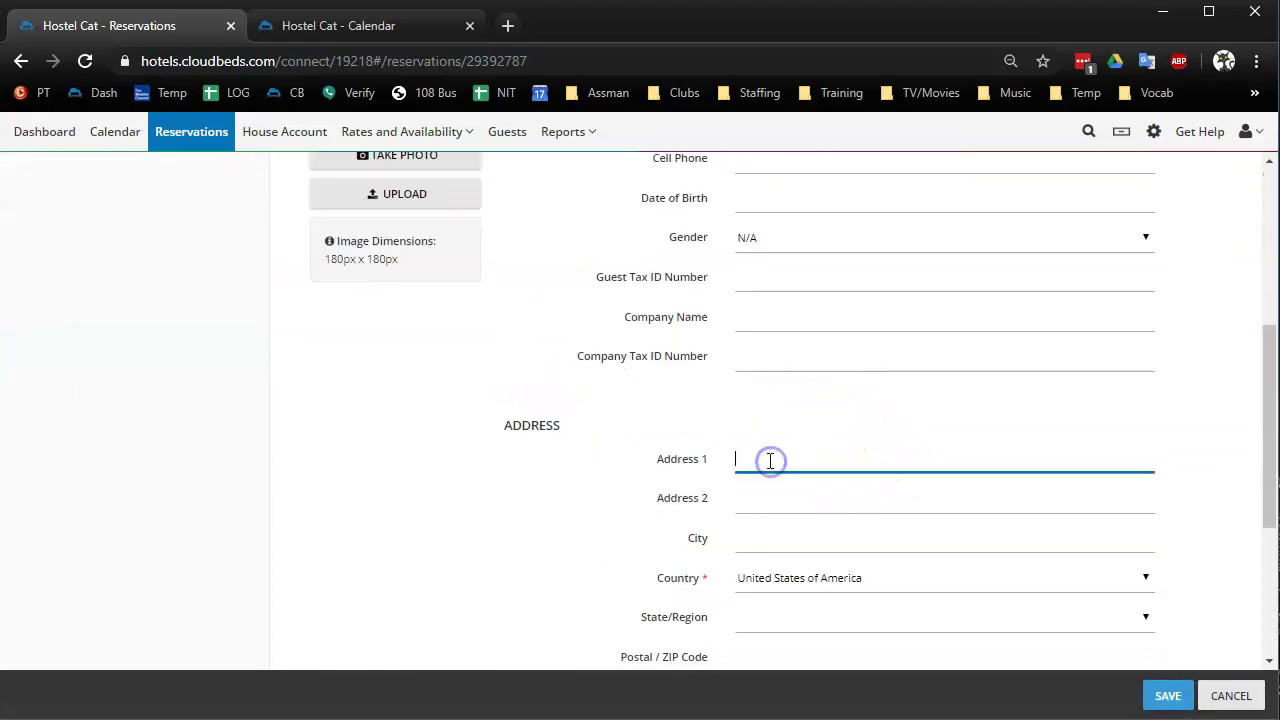
scroll(768, 455, "down", 2)
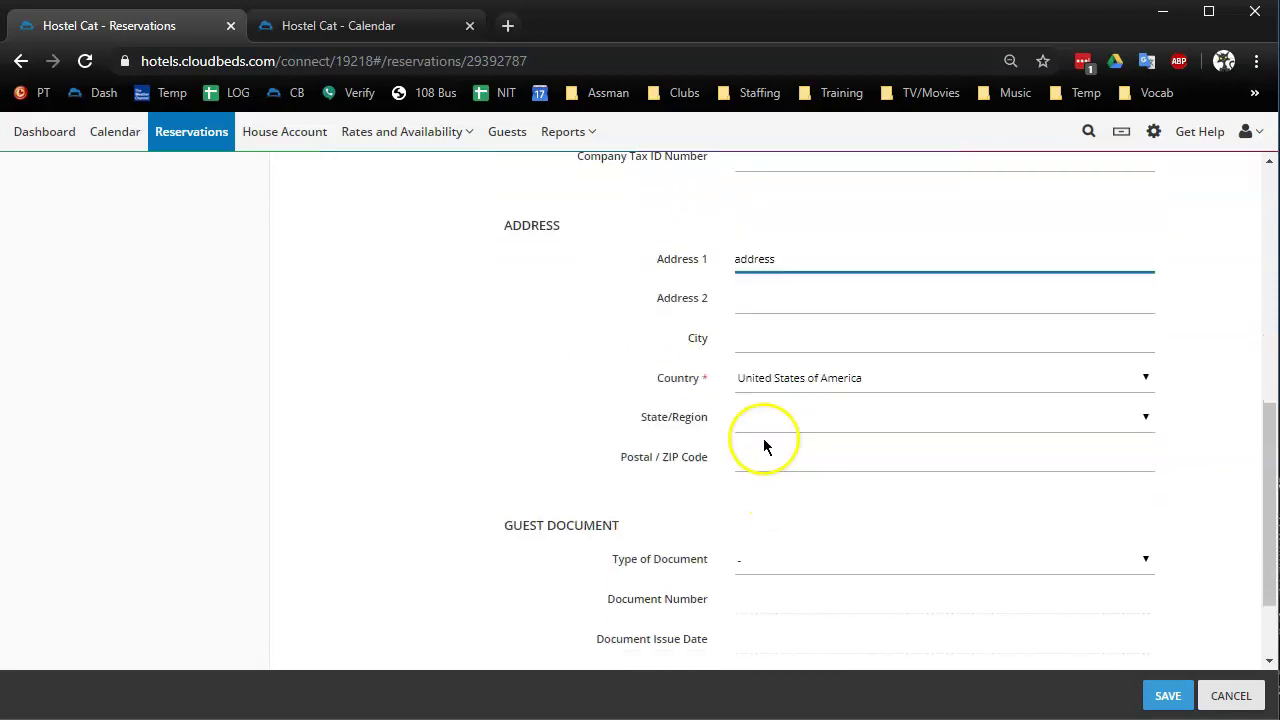
left_click(784, 349)
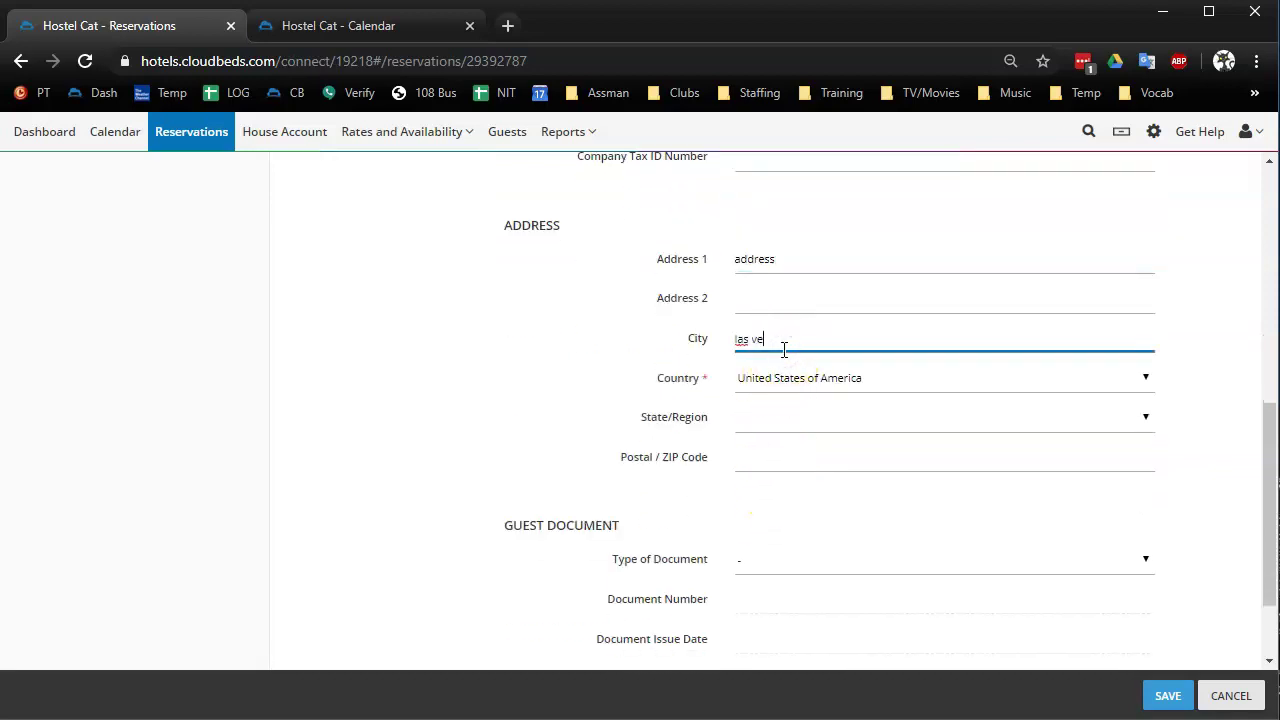
left_click(746, 430)
scroll(790, 560, "down", 4)
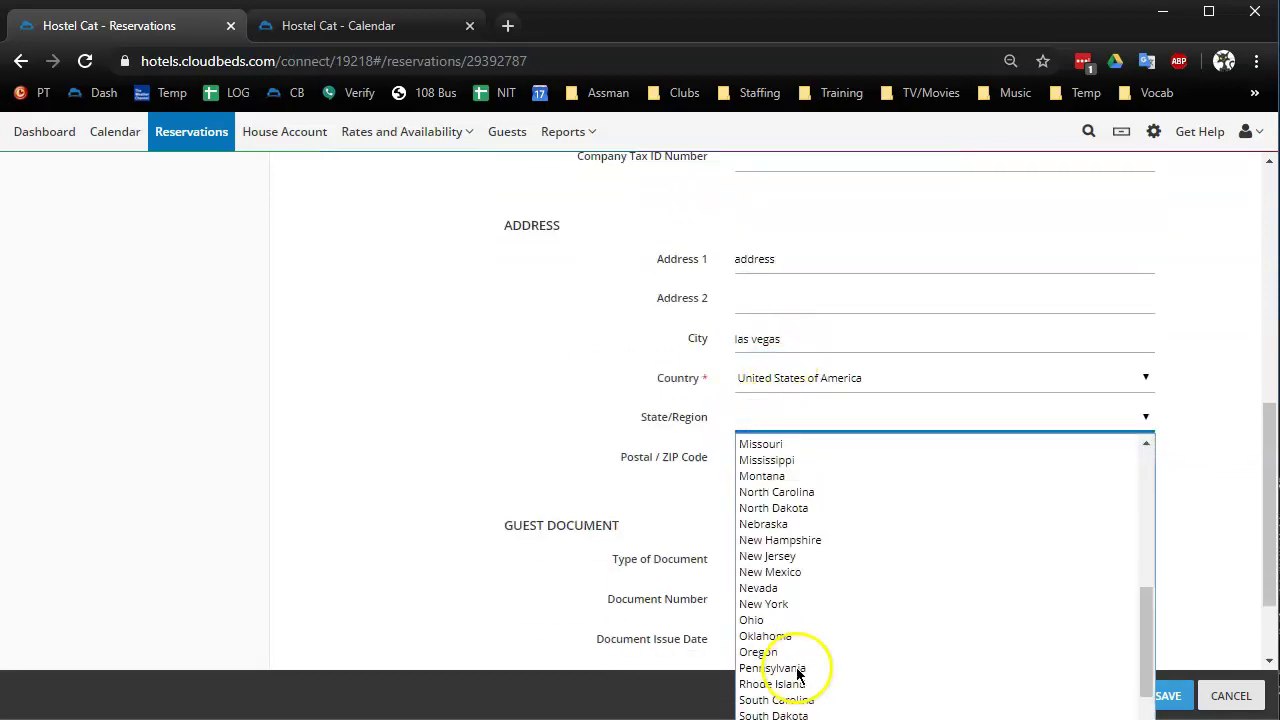
scroll(797, 650, "up", 2)
scroll(760, 650, "down", 3)
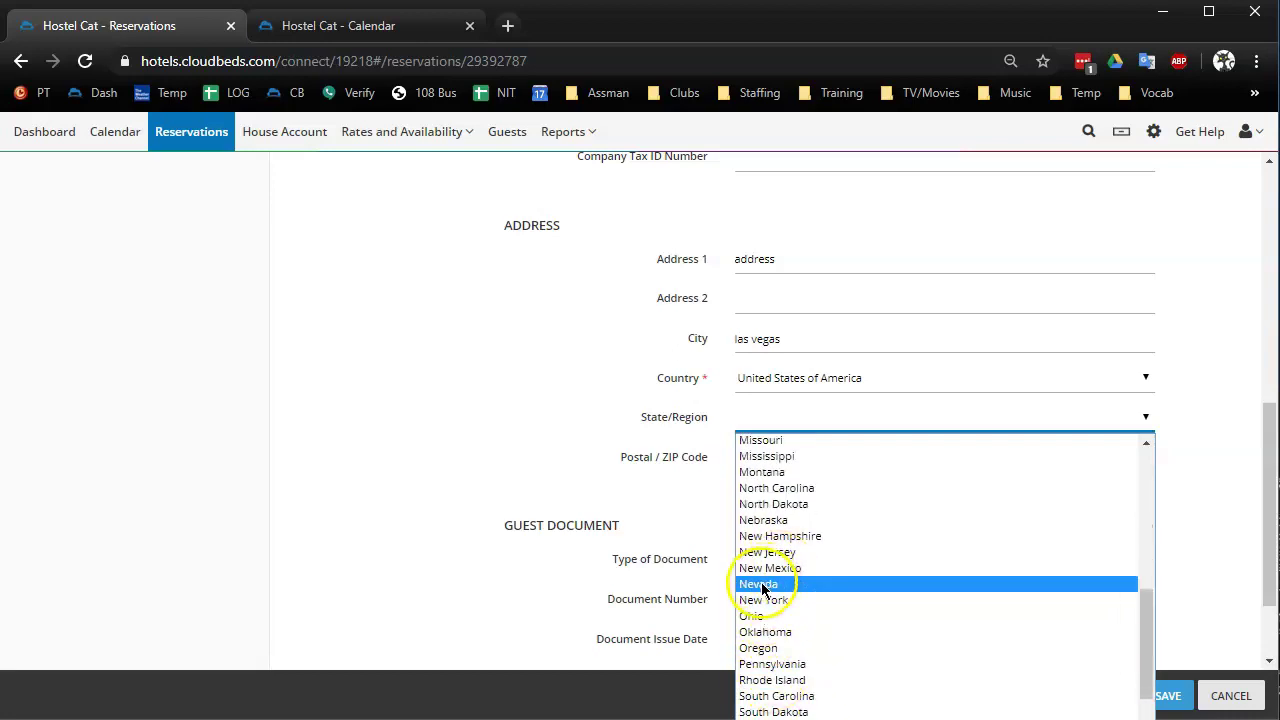
left_click(761, 584)
scroll(815, 481, "down", 1)
Set the ID document to Driver's License with its number and save the guest details
left_click(780, 449)
left_click(777, 480)
left_click(771, 483)
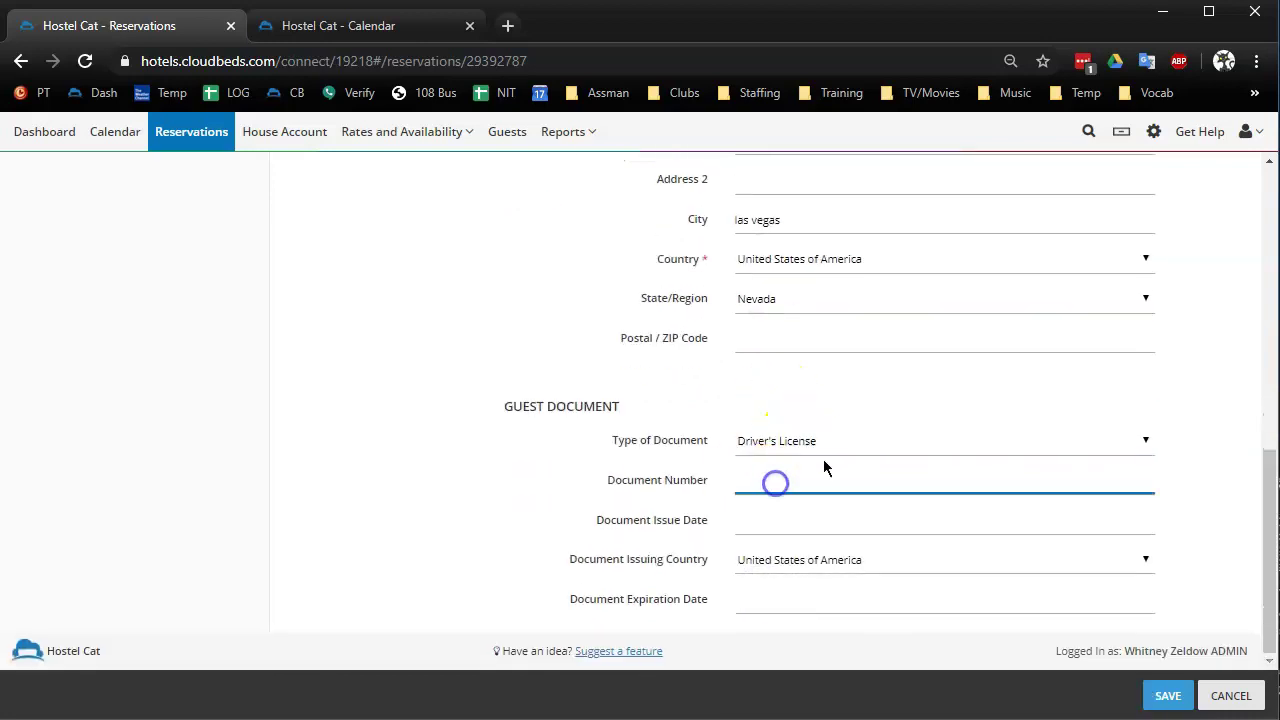
left_click(1166, 697)
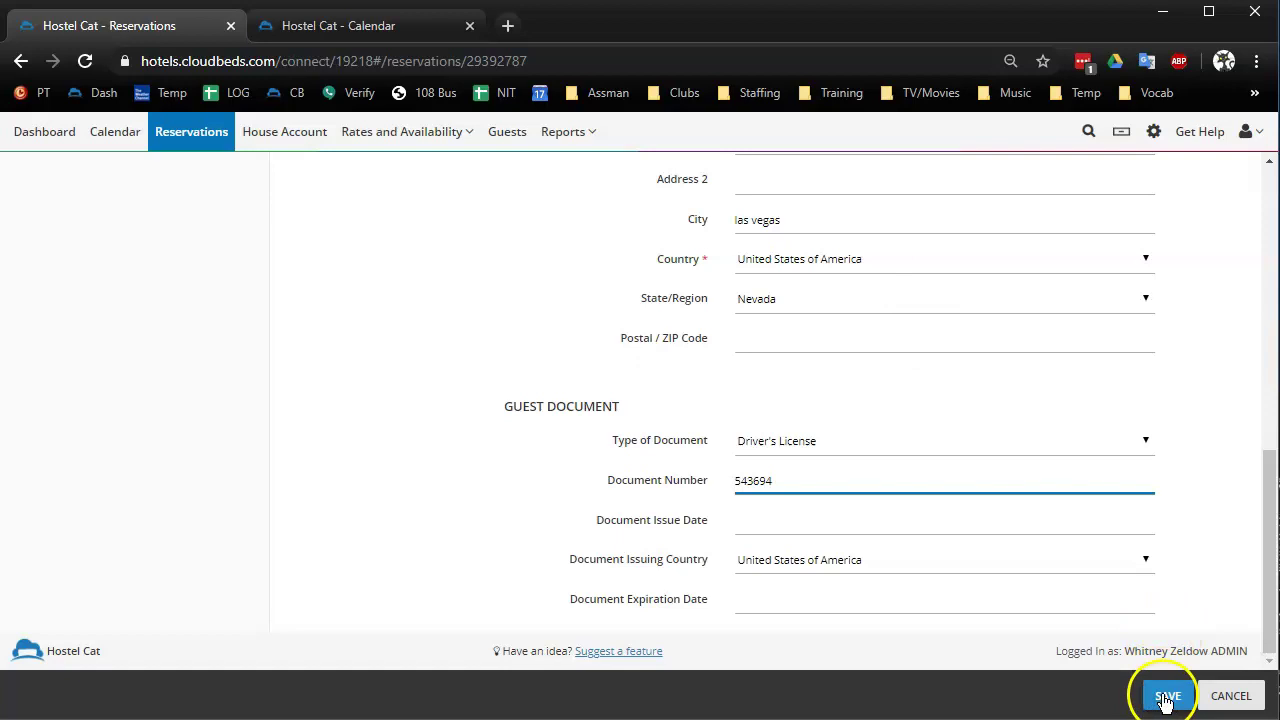
scroll(720, 377, "up", 6)
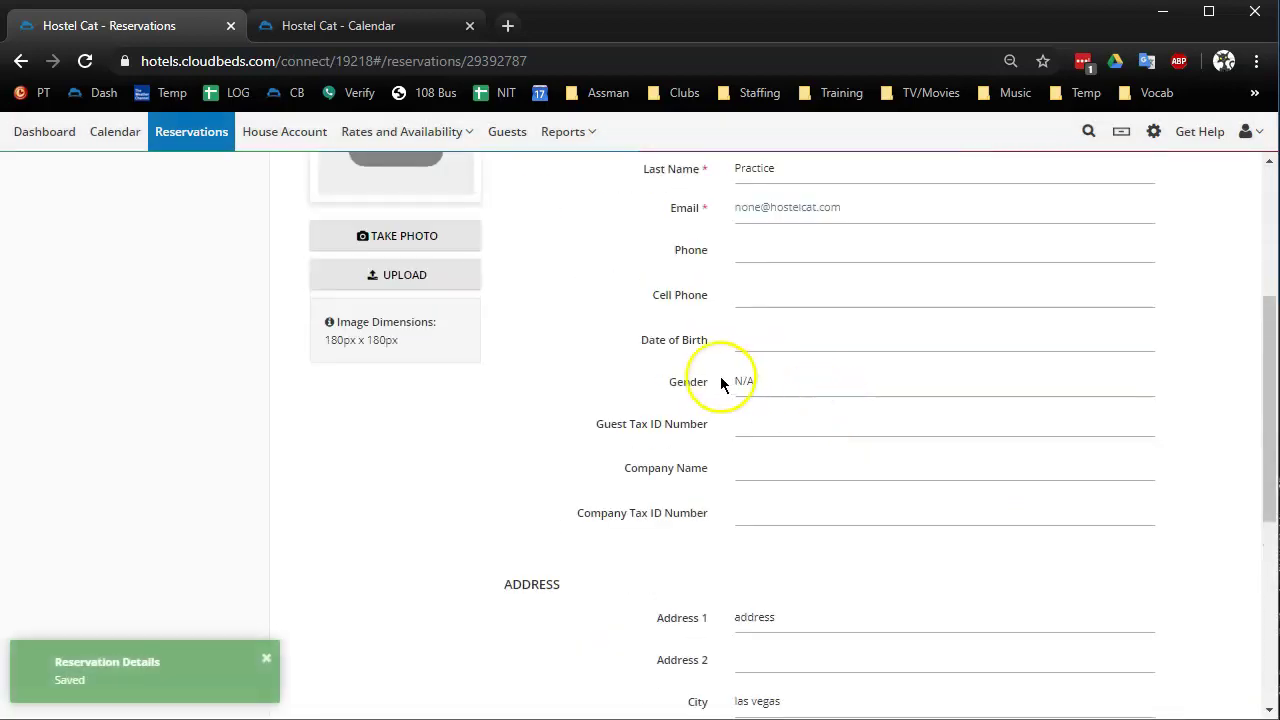
scroll(700, 395, "up", 1)
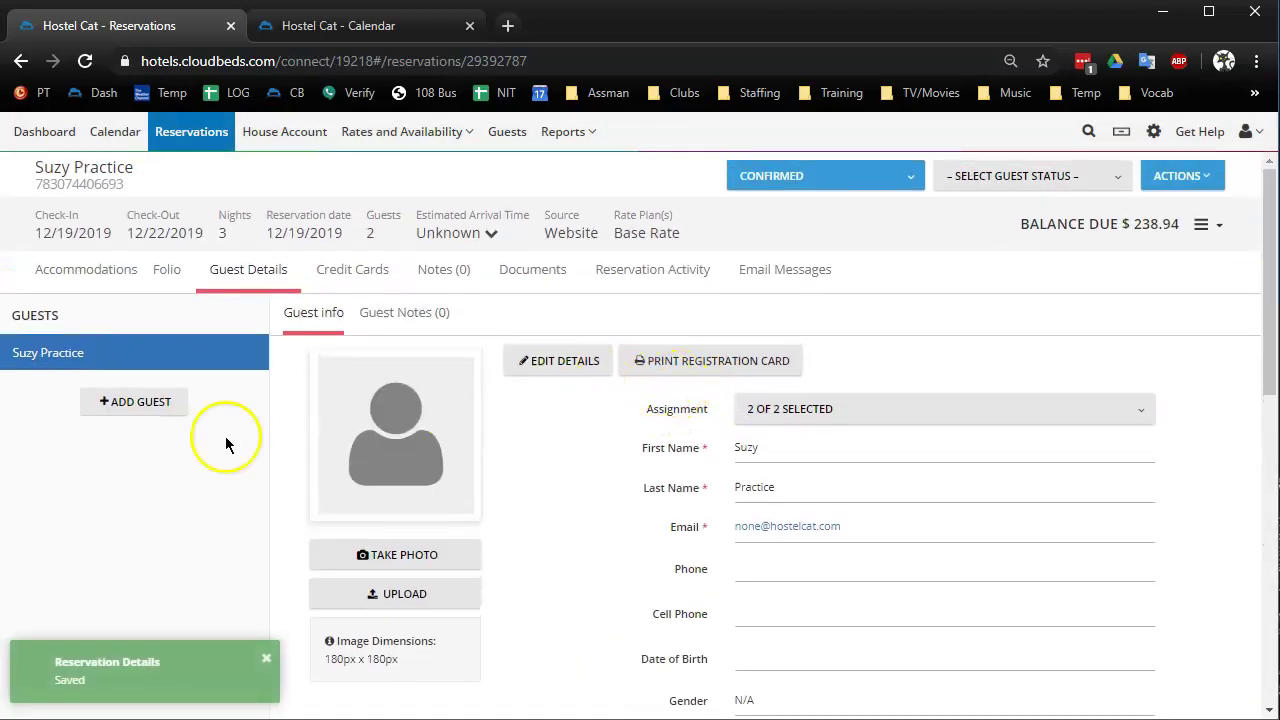
Add a second guest with first name, last name, email and country United States of America
left_click(127, 408)
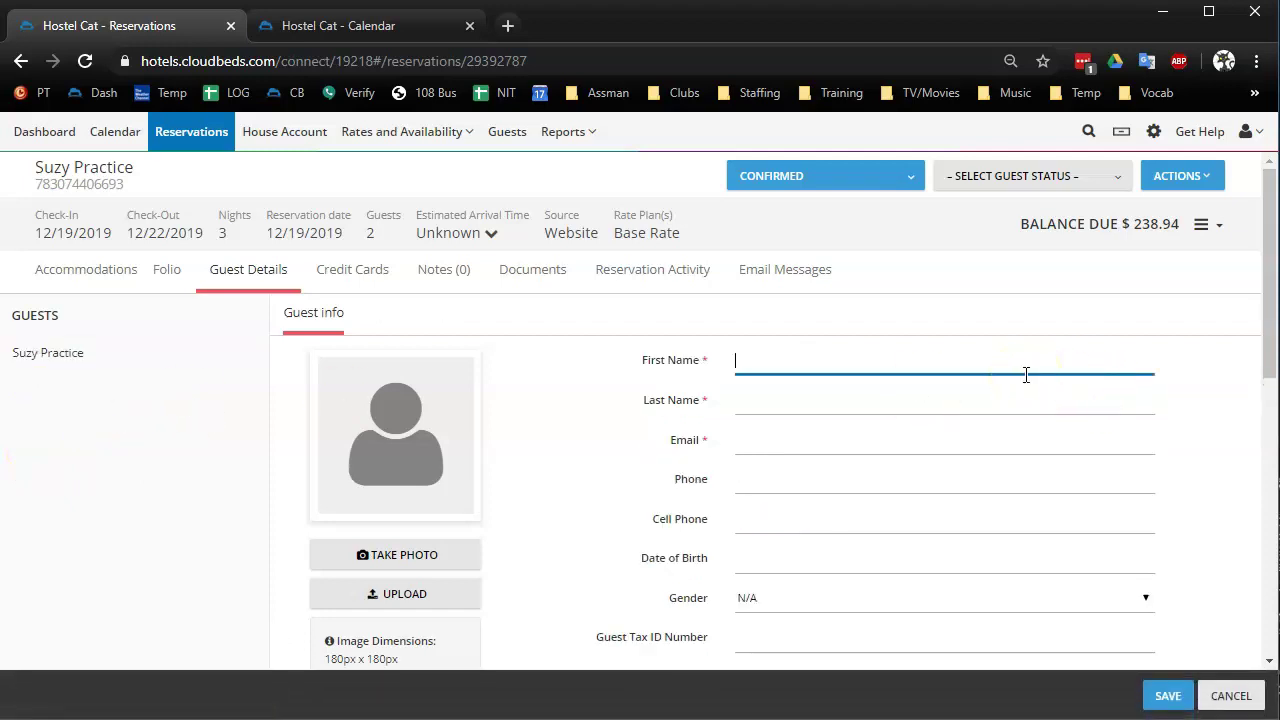
left_click(740, 400)
left_click(762, 450)
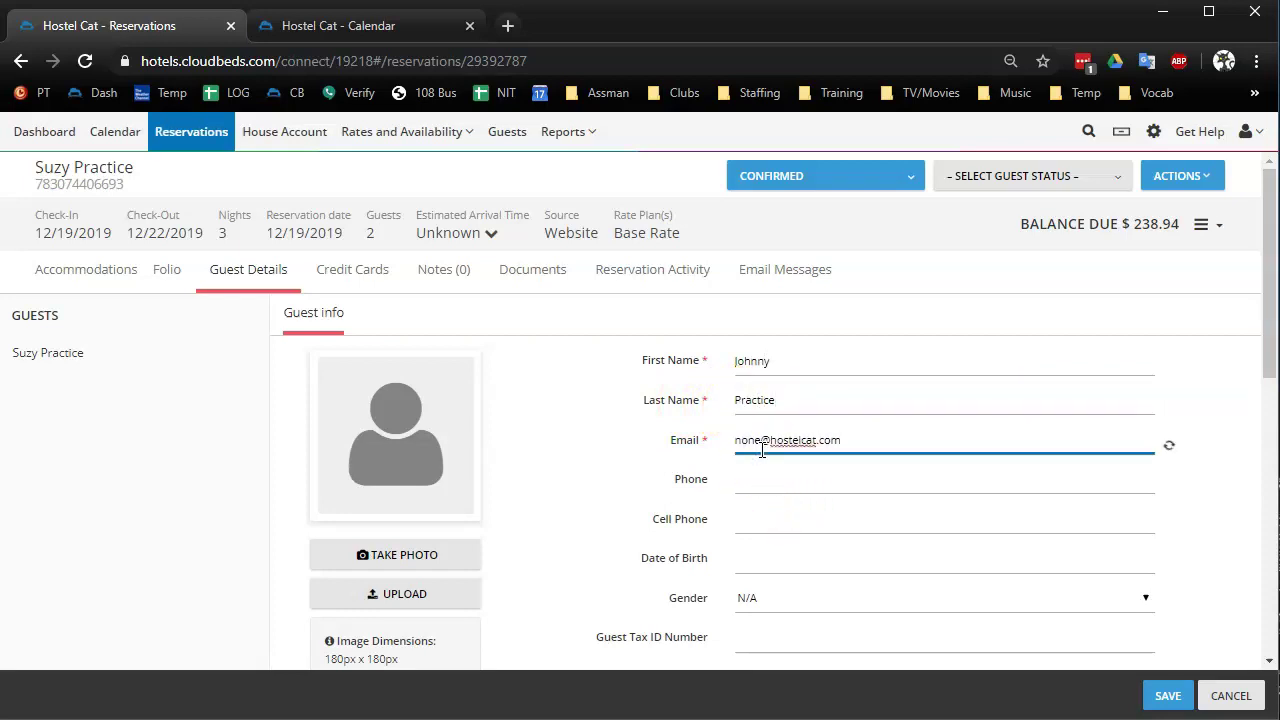
scroll(1143, 557, "down", 4)
left_click(784, 540)
key("u")
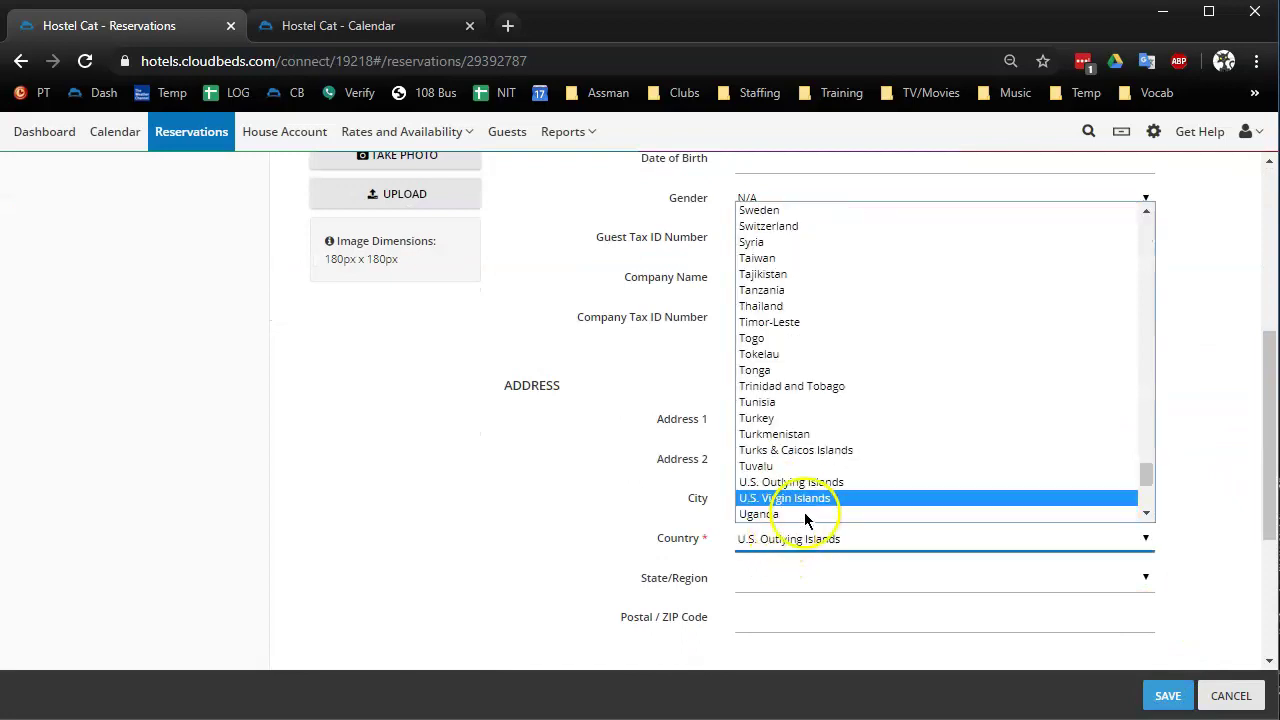
scroll(826, 455, "down", 2)
left_click(800, 374)
left_click(1160, 694)
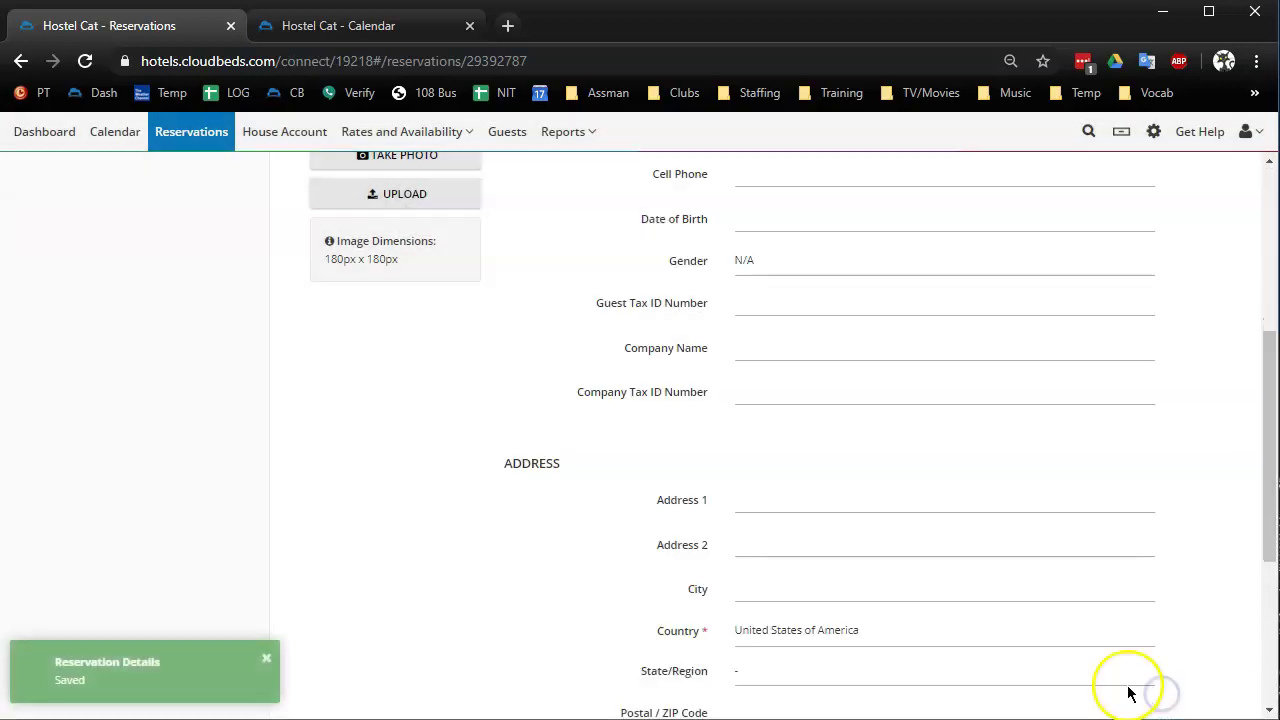
scroll(1218, 467, "up", 4)
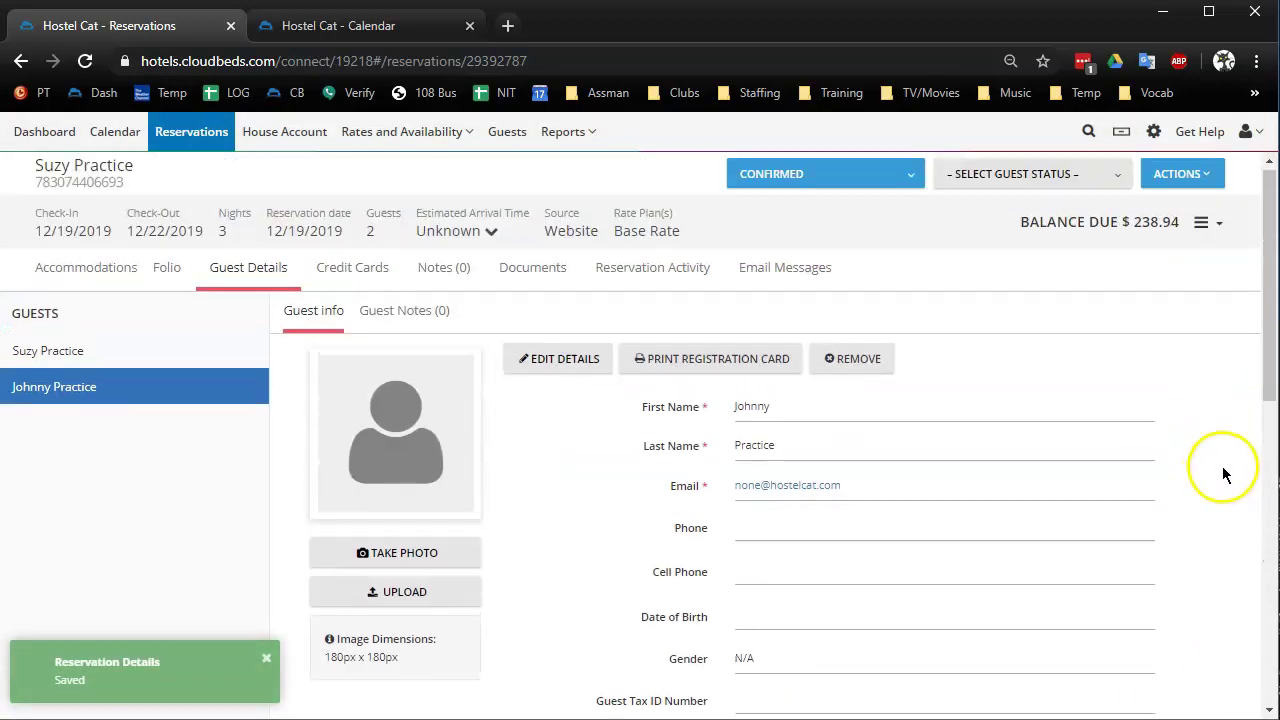
Check the stored Visa card, then return to the Room 19 accommodations list
left_click(369, 278)
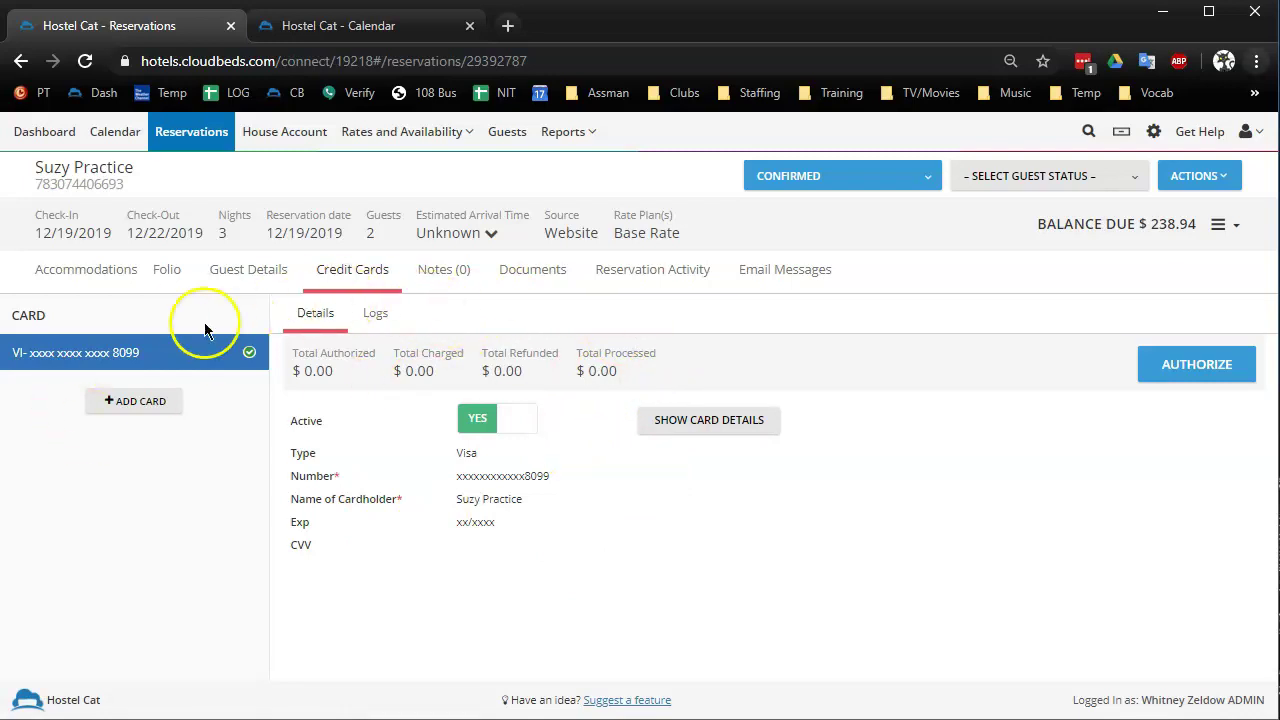
left_click(100, 271)
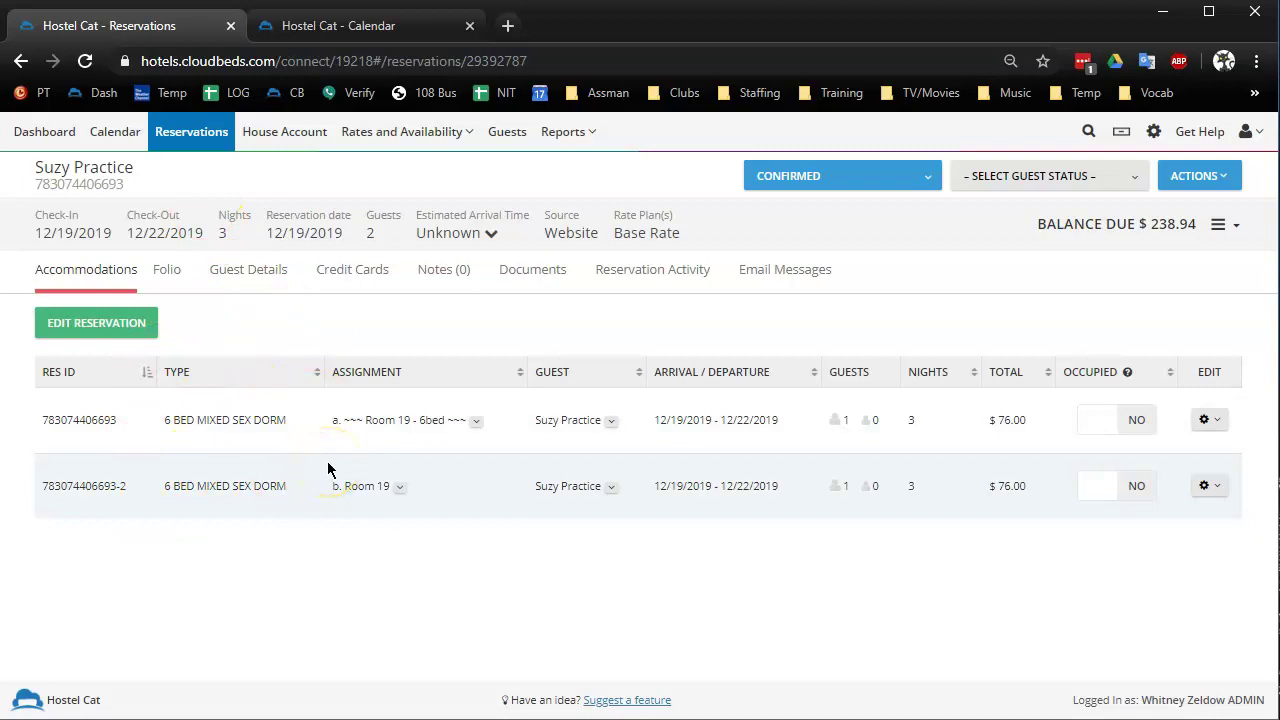
Open the first bed's quick date edit, look one day earlier, and close without changes
left_click(1218, 422)
left_click(1127, 452)
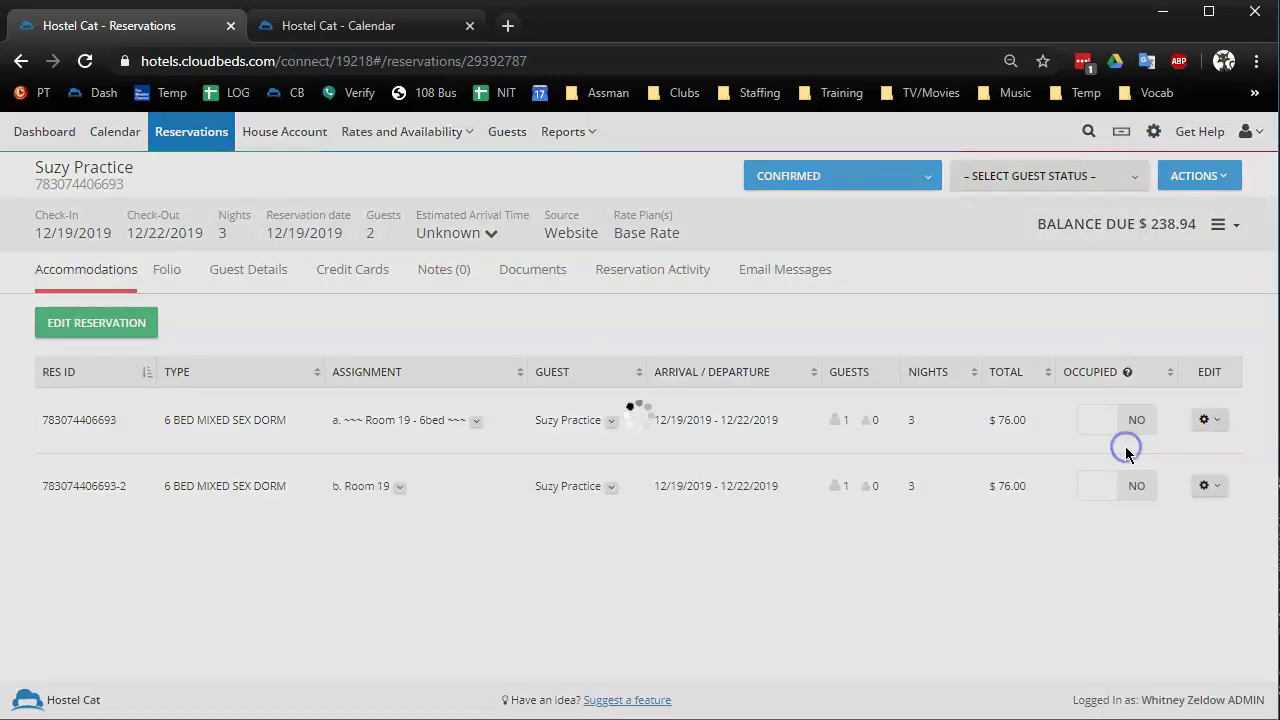
left_click(829, 252)
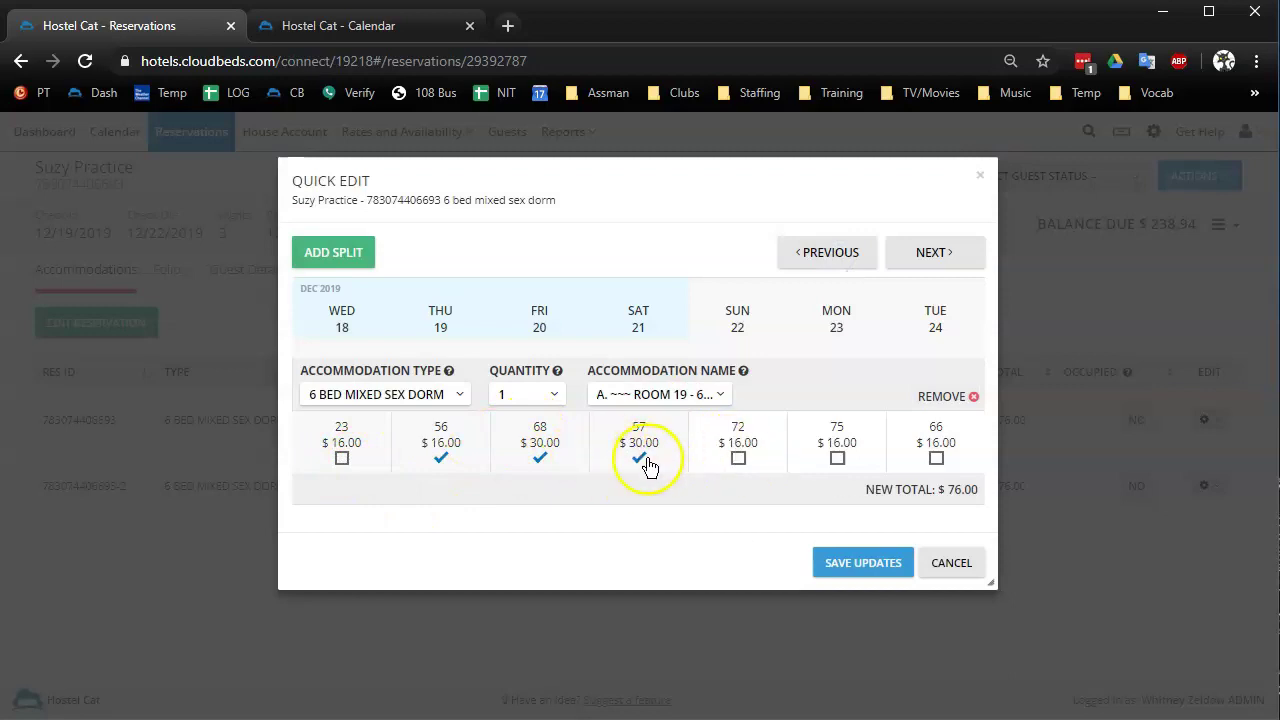
left_click(955, 562)
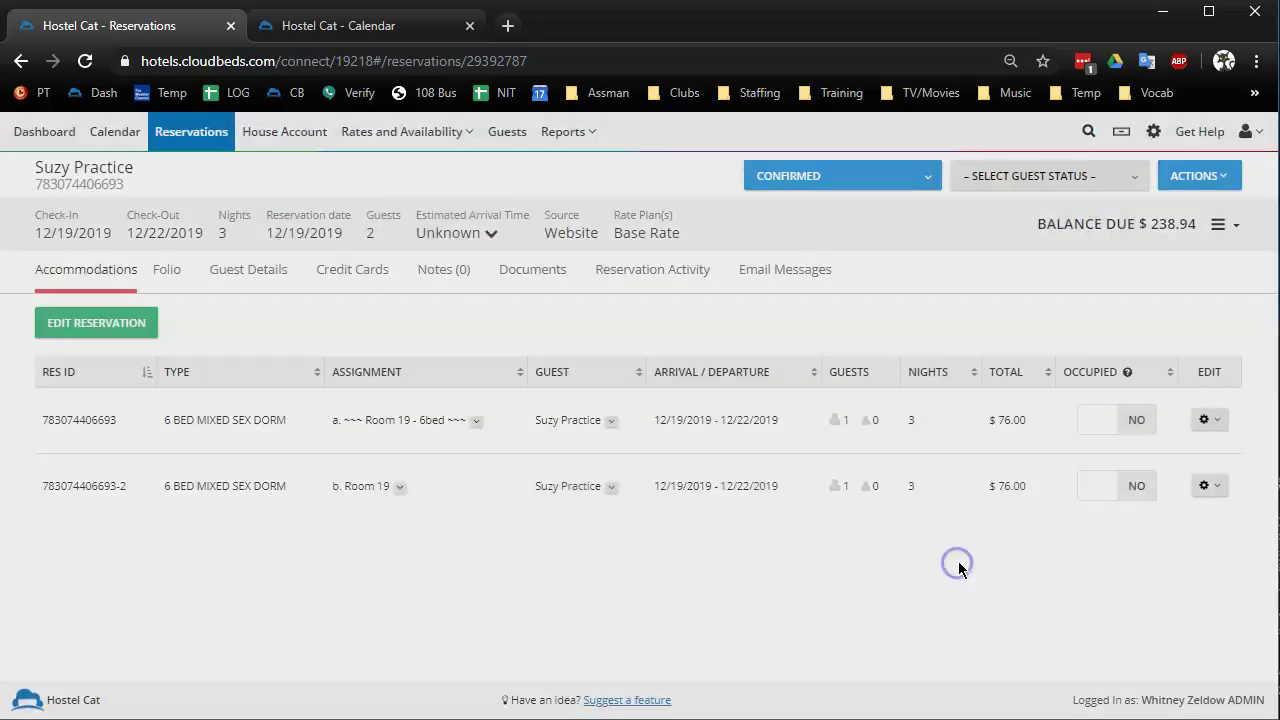
Check the booking calendar, then reassign the two dorm beds to e. Room 22 and f. Room 22
left_click(372, 28)
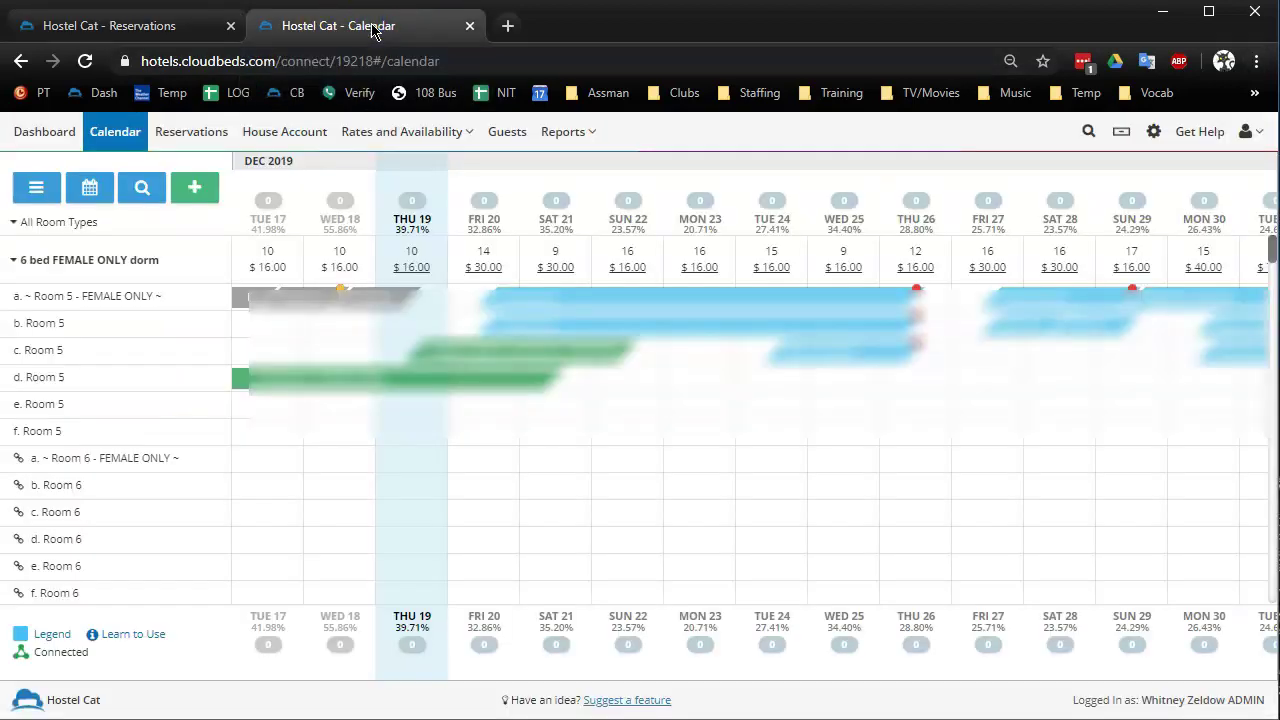
left_click(140, 25)
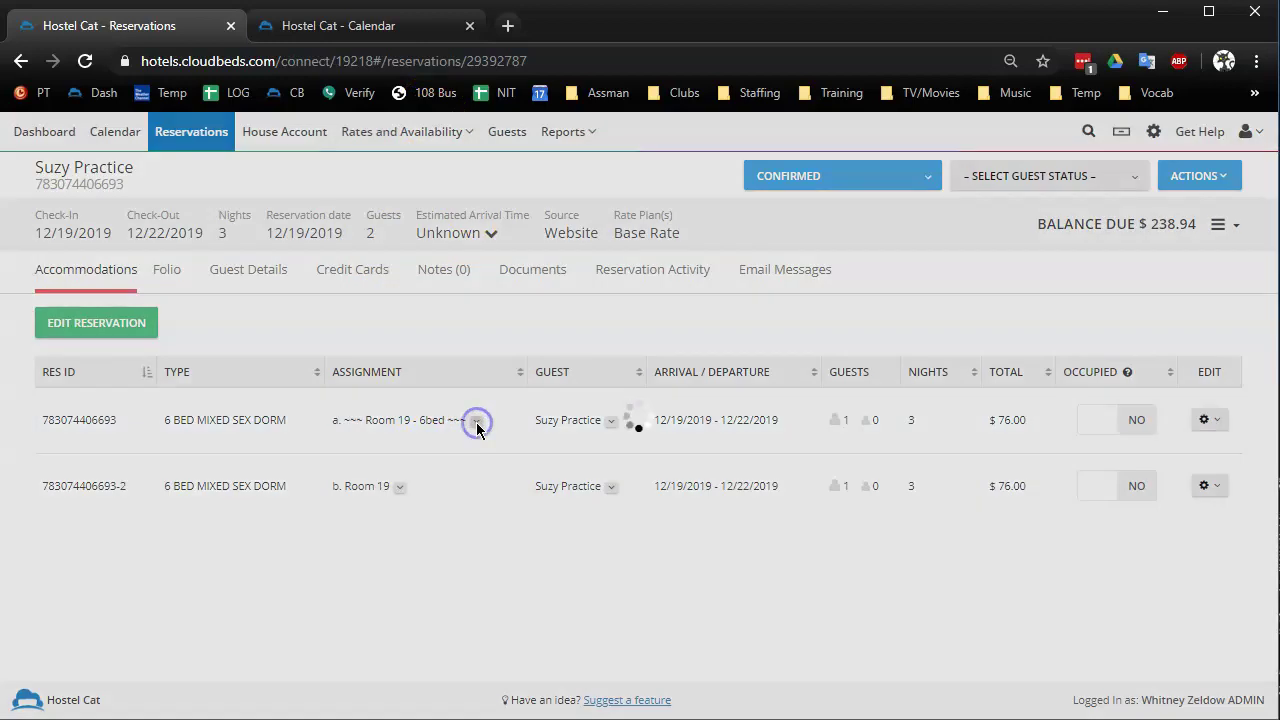
left_click(476, 421)
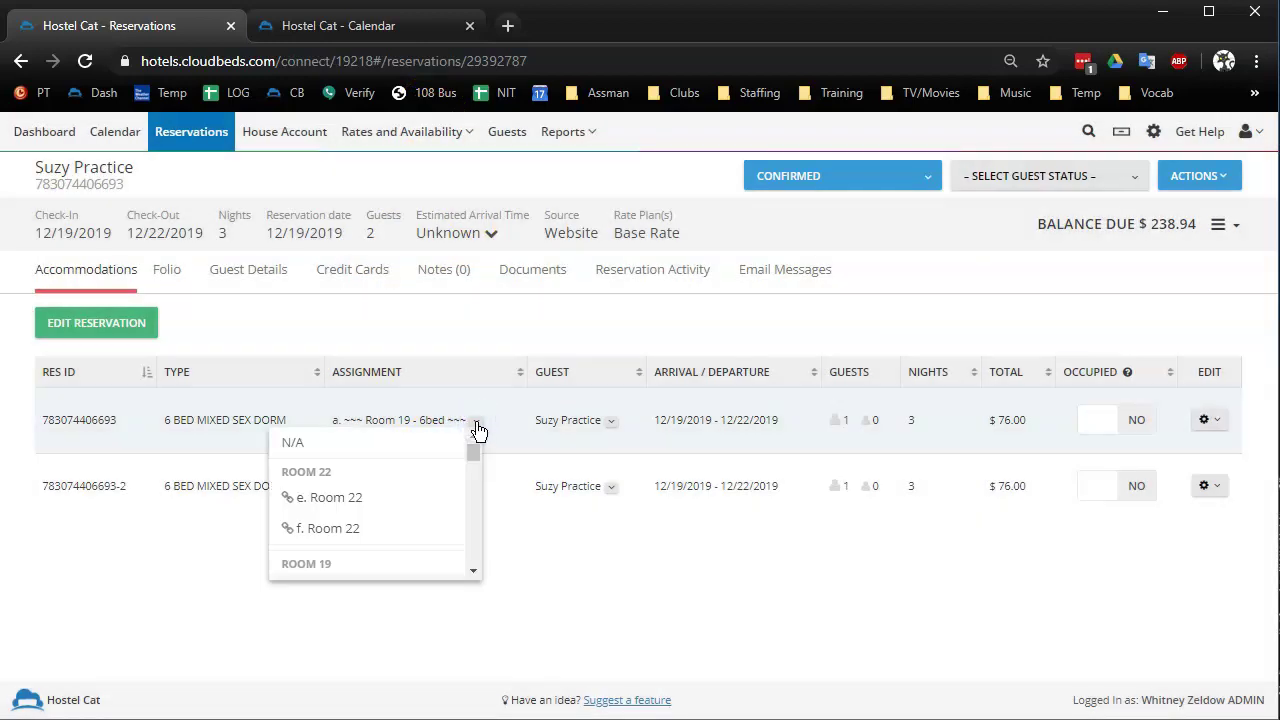
left_click(340, 497)
left_click(420, 486)
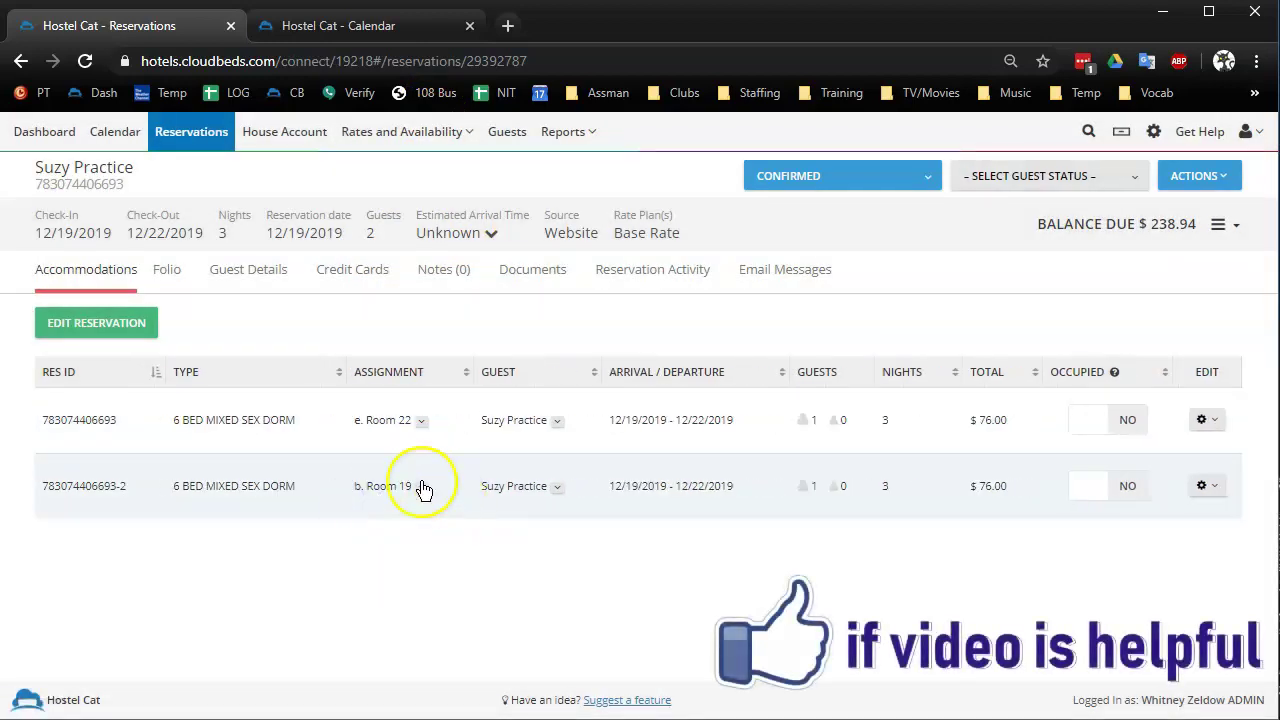
left_click(320, 561)
left_click(574, 598)
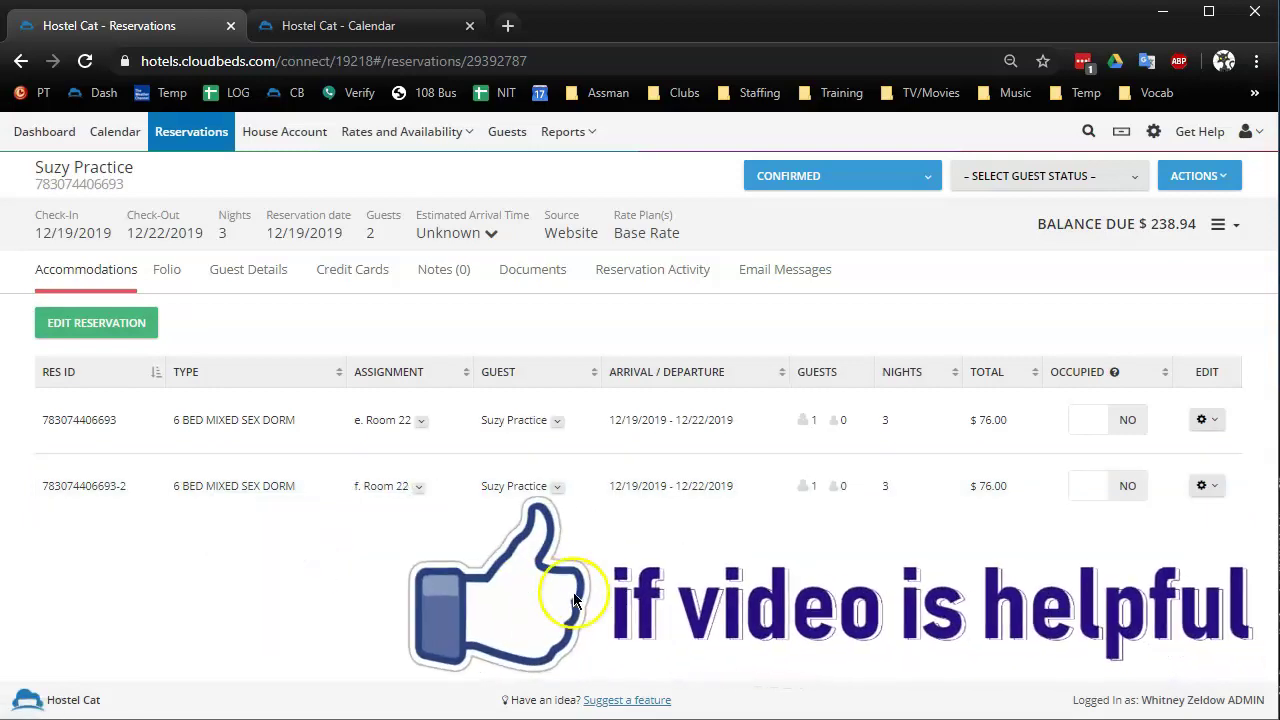
Post a $1.00 Towel item charge on the folio, raising the balance to $239.94
left_click(168, 272)
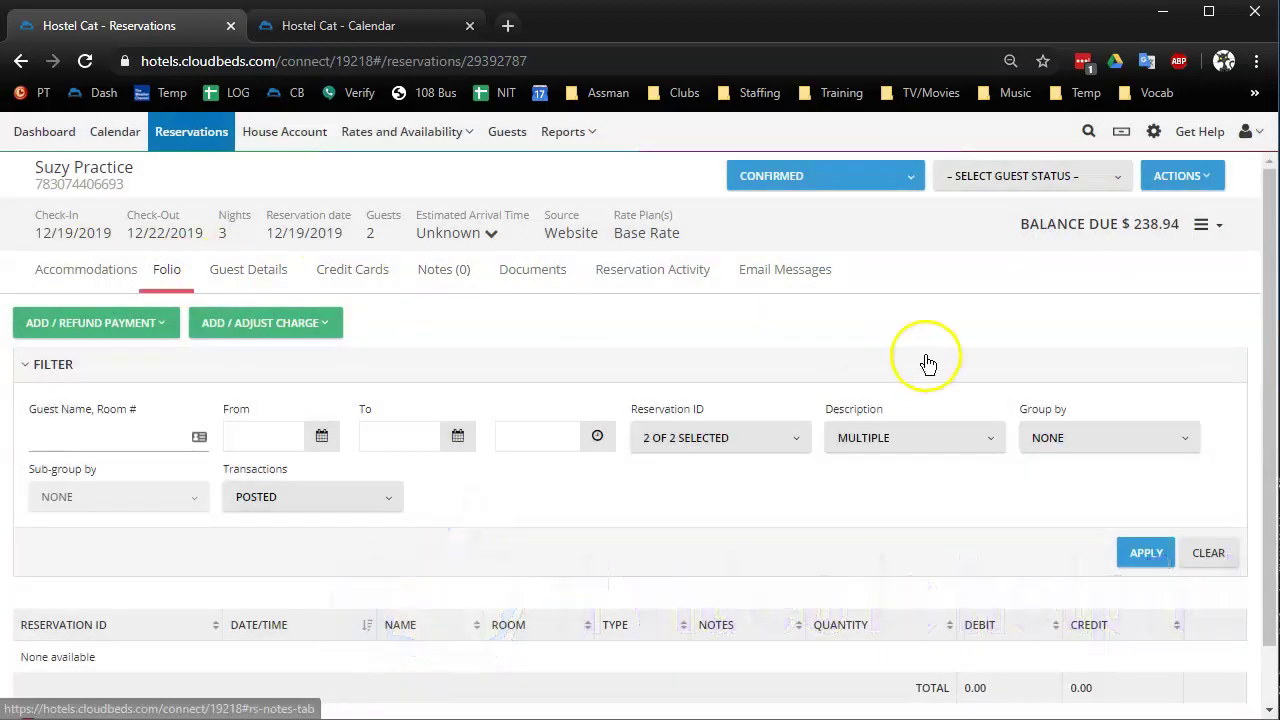
left_click(298, 326)
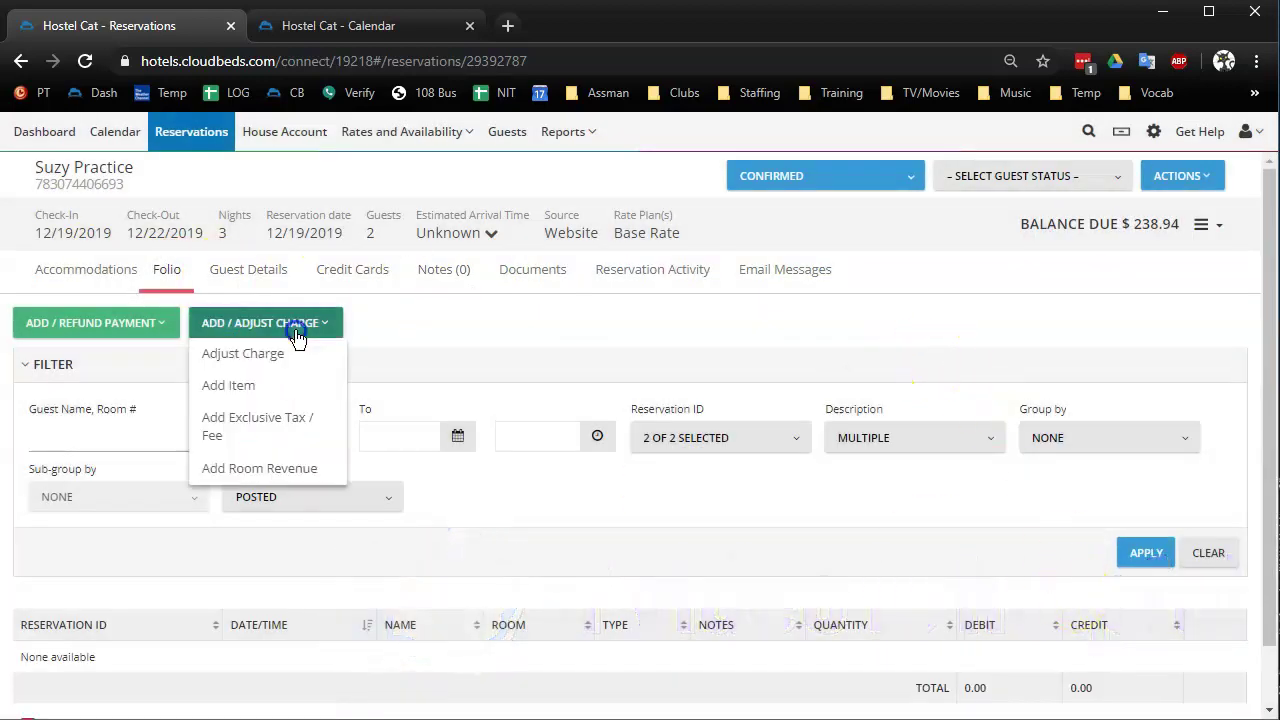
left_click(230, 386)
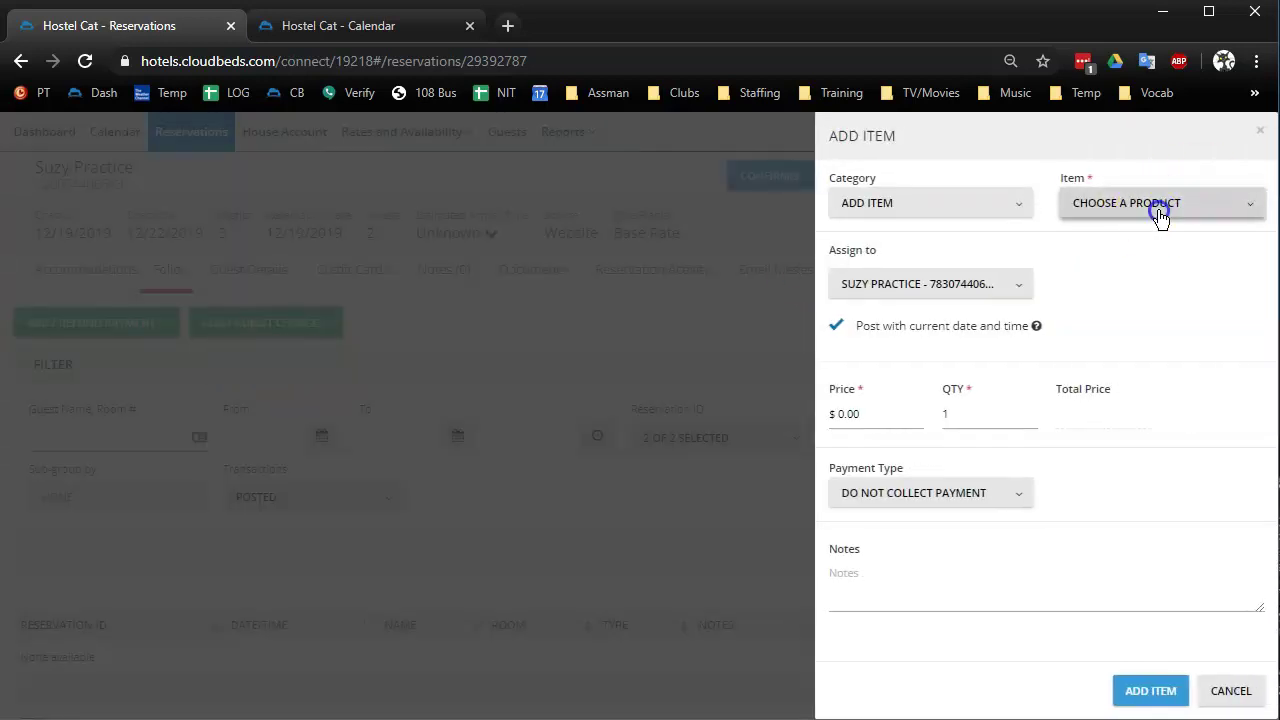
left_click(1157, 212)
left_click(1098, 400)
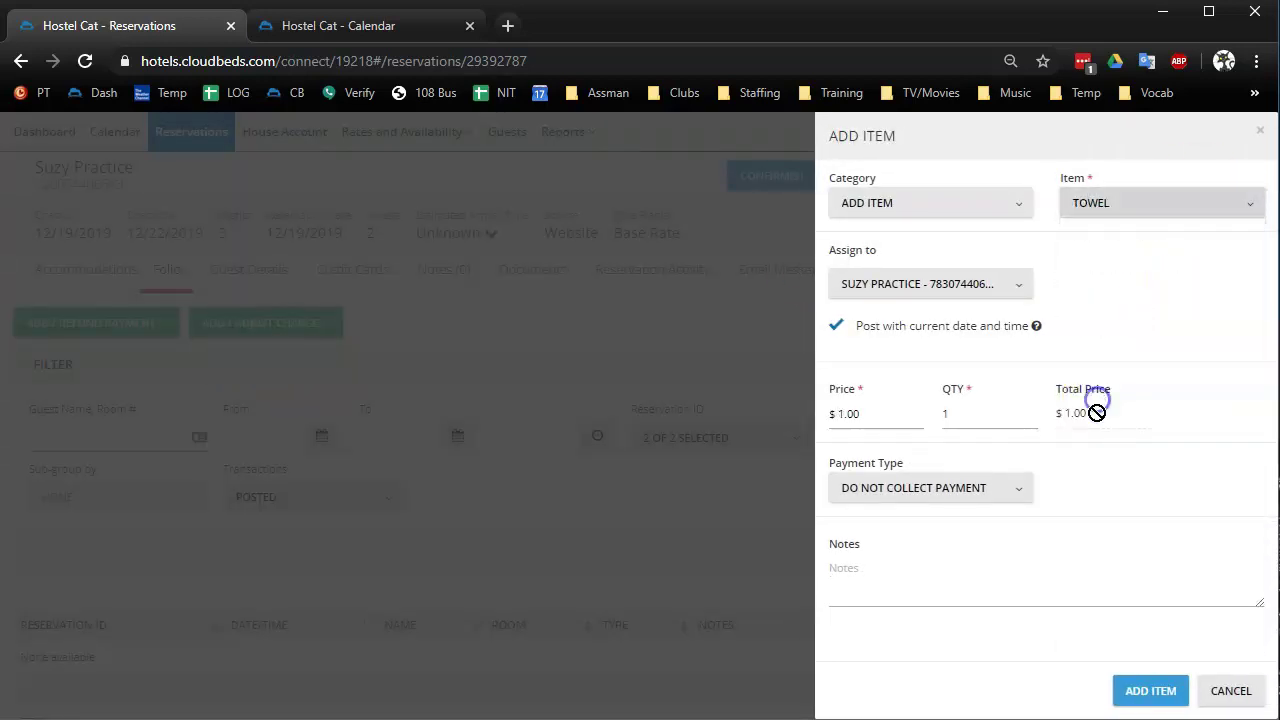
left_click(1156, 694)
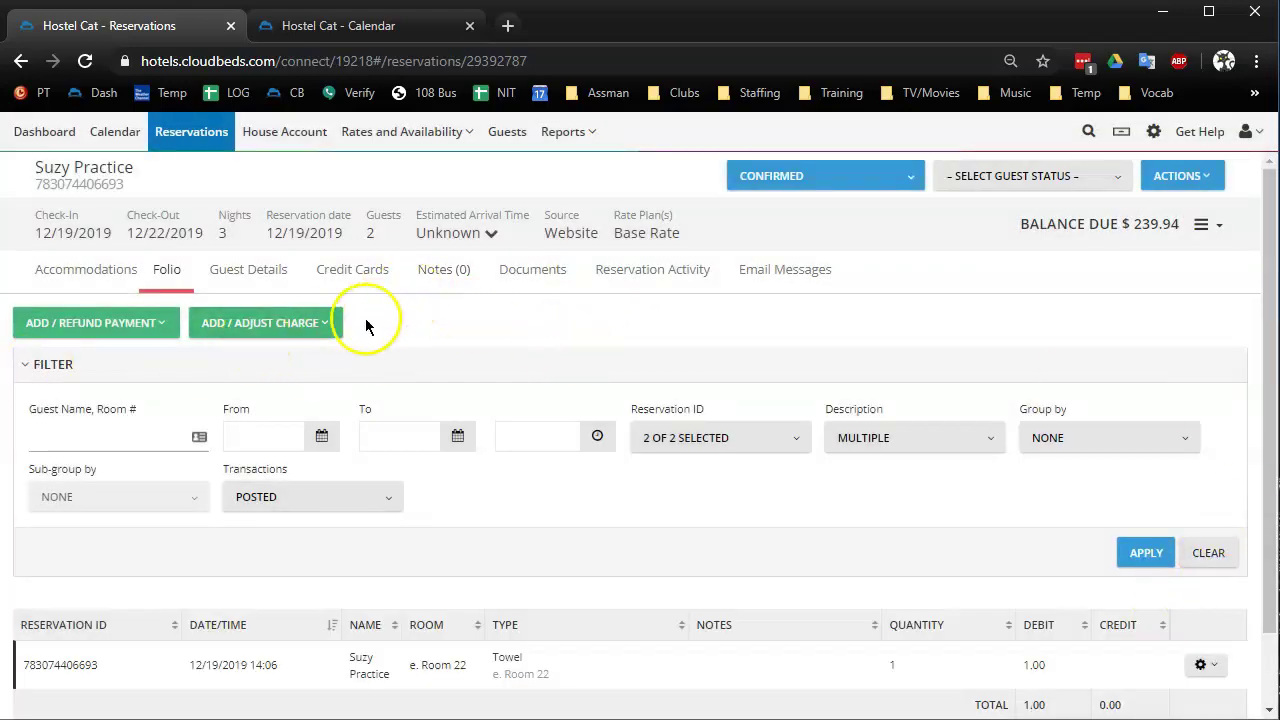
Add a $9.00 Parking exclusive fee and check the $248.94 balance breakdown
left_click(316, 323)
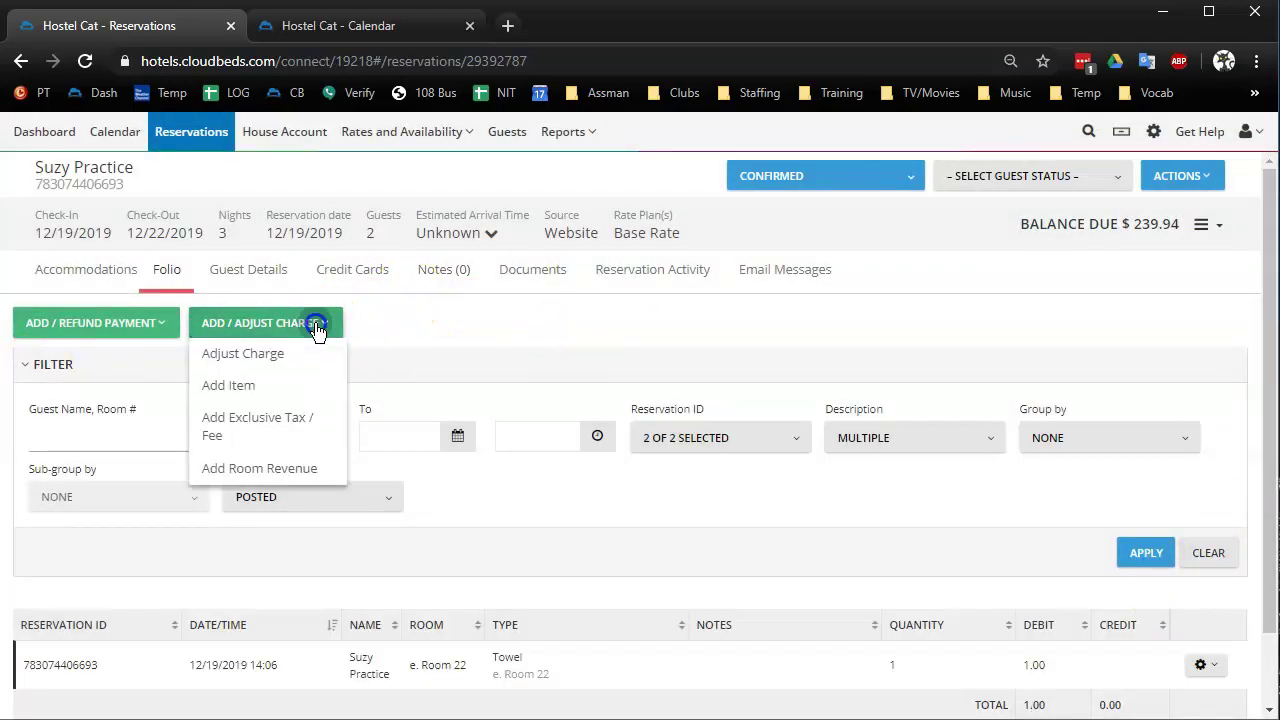
left_click(256, 432)
left_click(1199, 219)
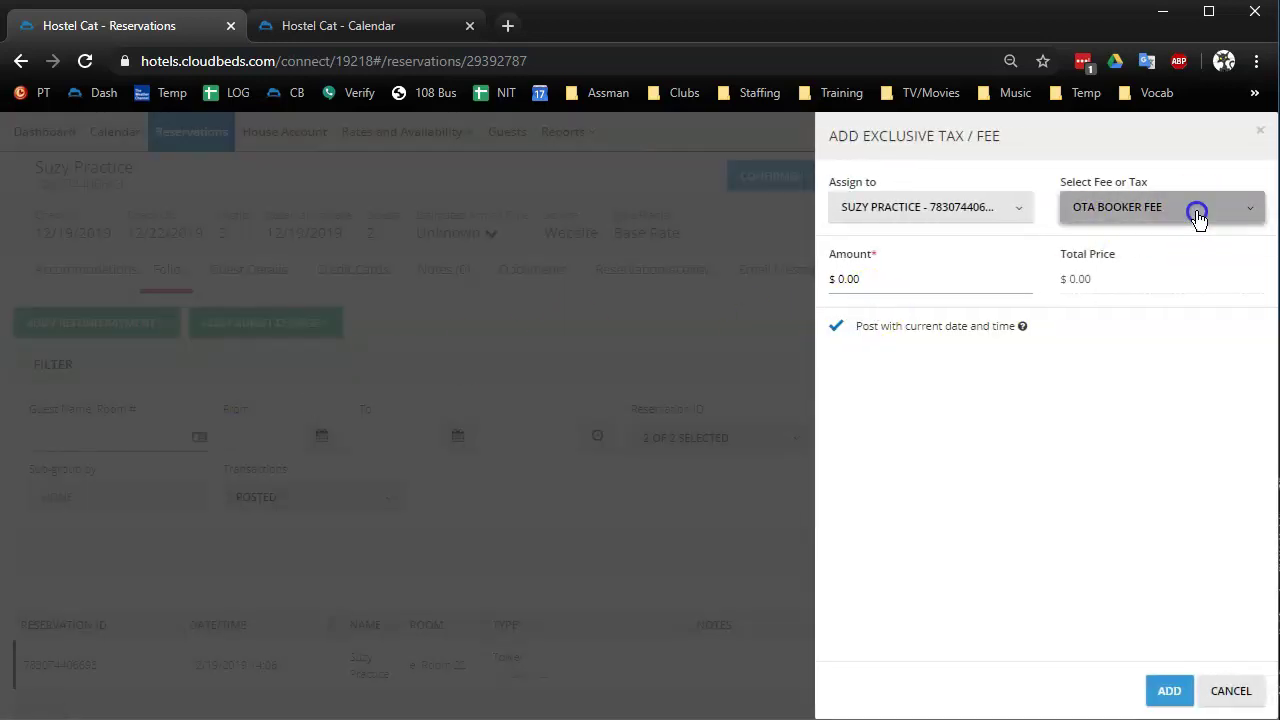
left_click(1125, 292)
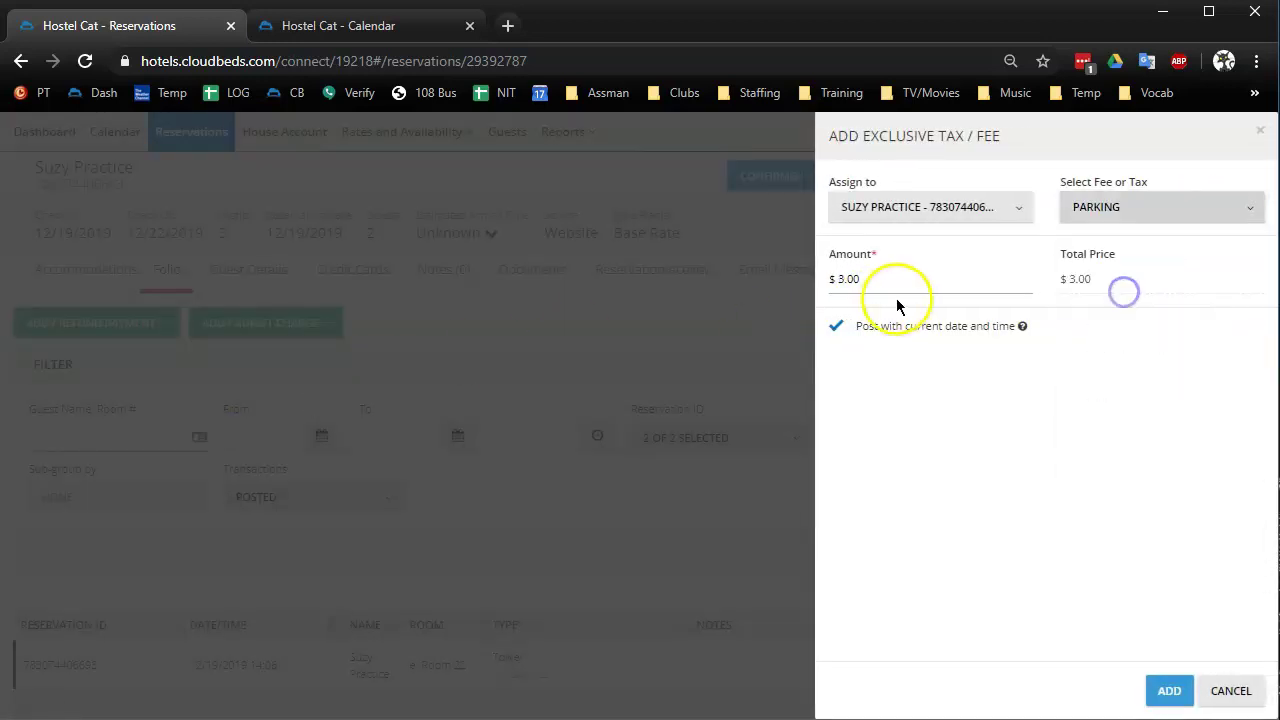
left_click(842, 277)
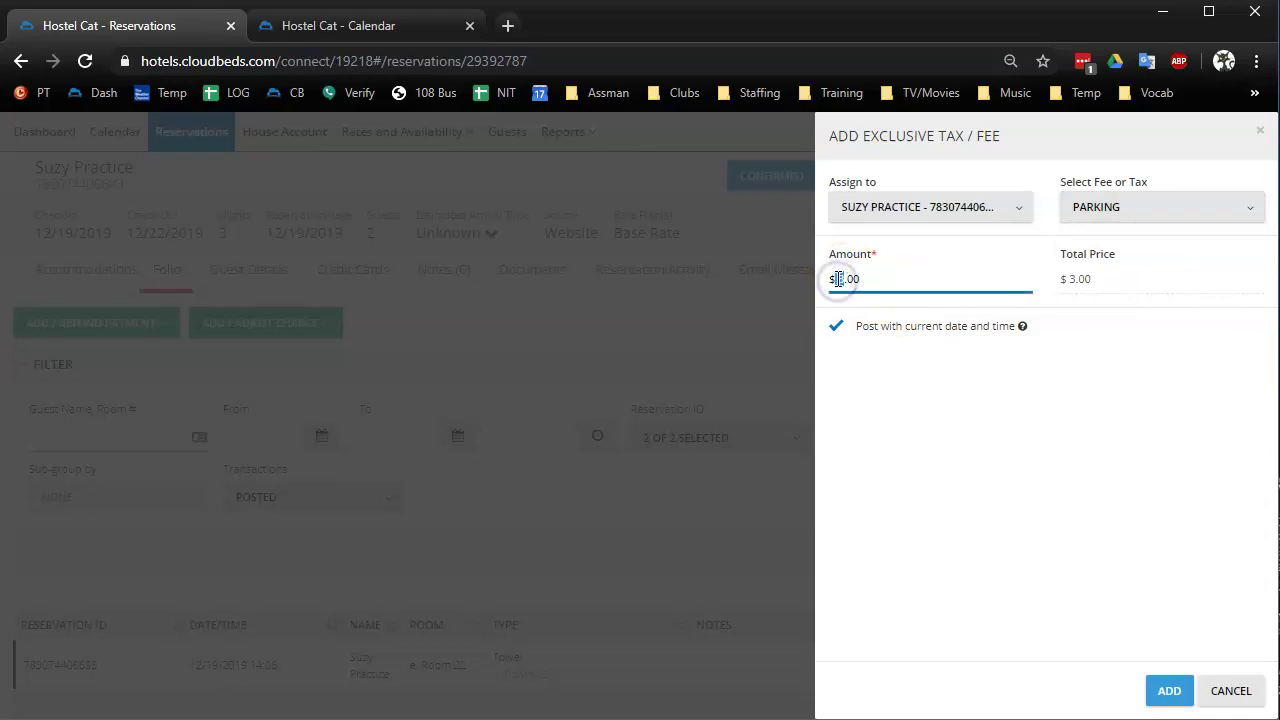
left_click(1170, 692)
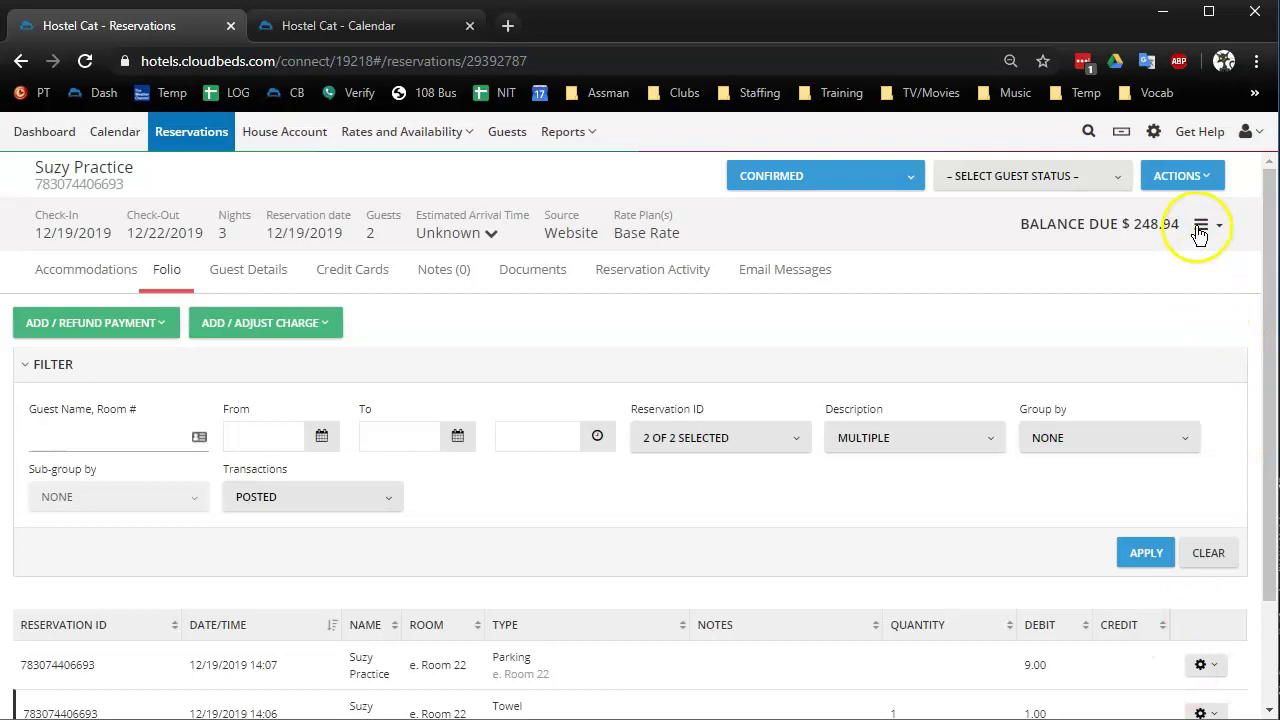
left_click(1221, 228)
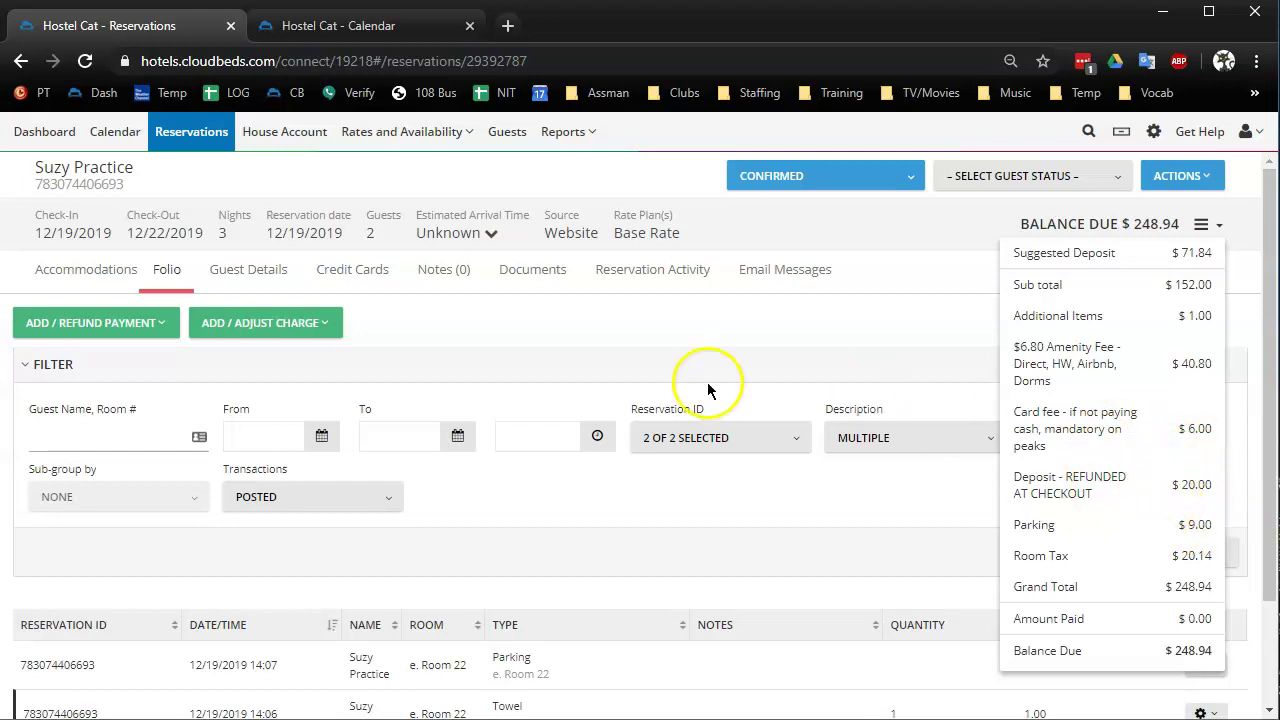
left_click(302, 322)
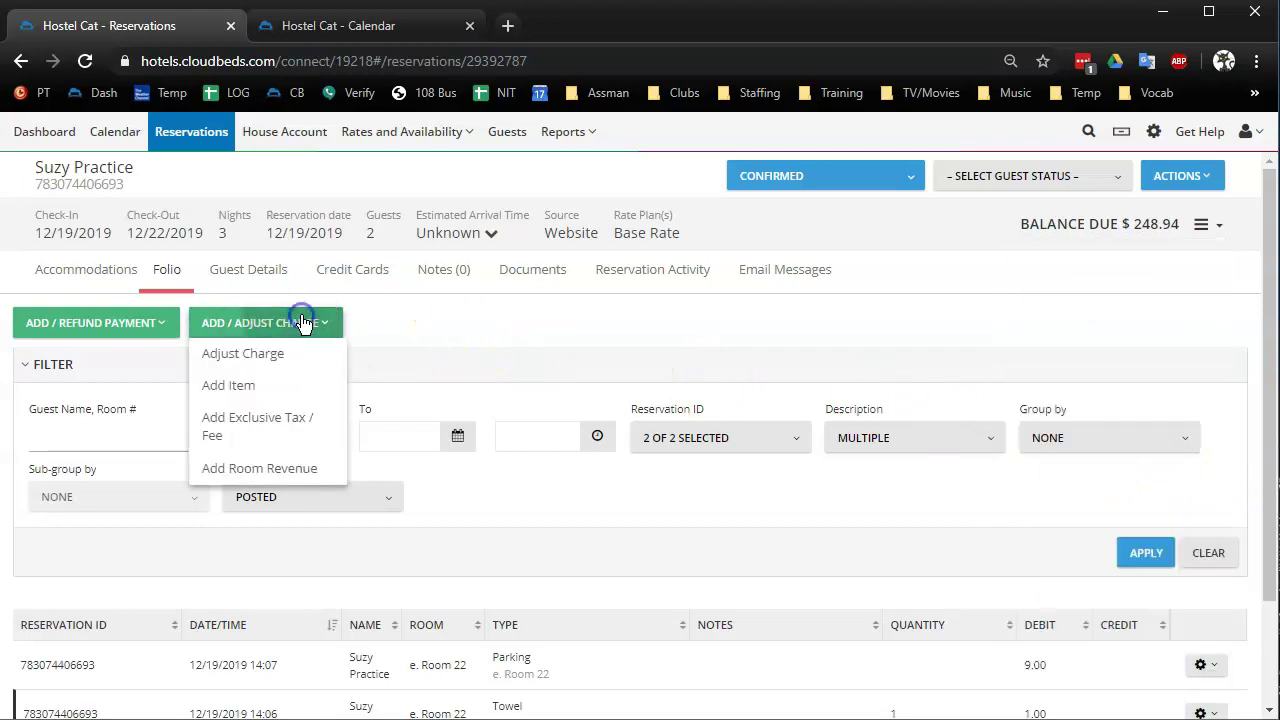
Add a $20.00 'Deposit - REFUNDED AT CHECKOUT' fee and review the $268.94 balance
left_click(254, 430)
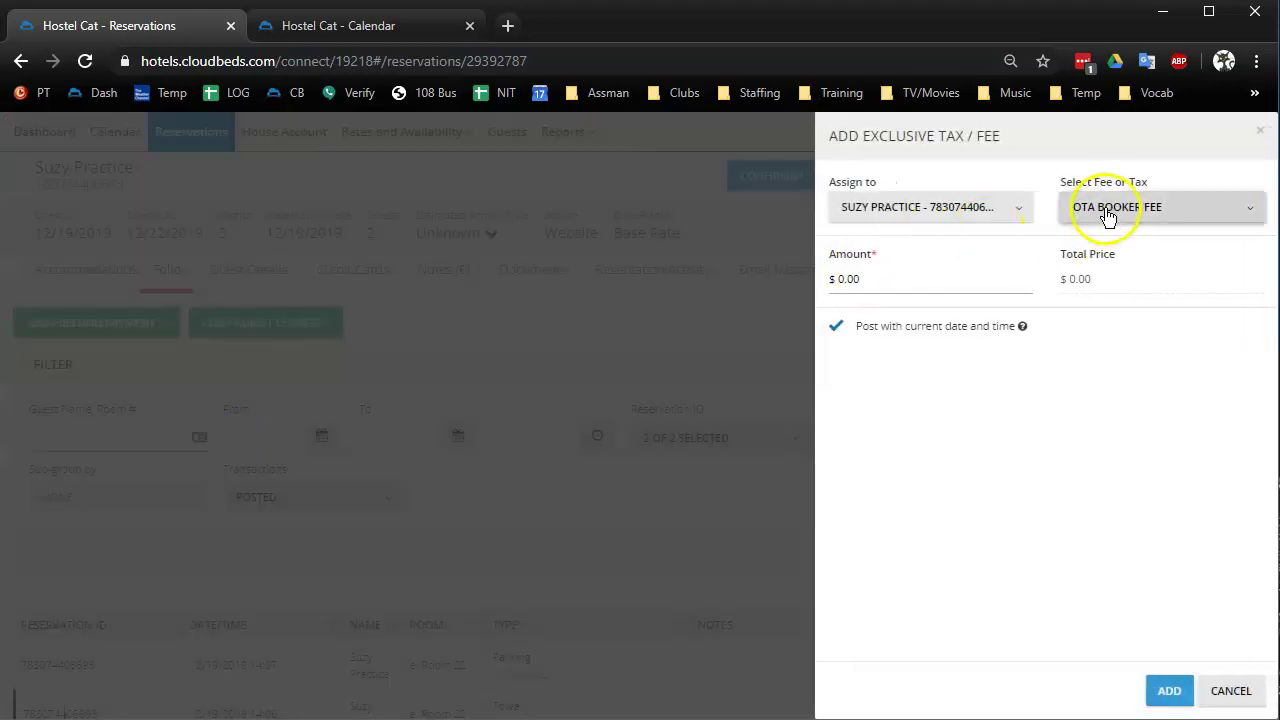
left_click(1108, 212)
left_click(1114, 394)
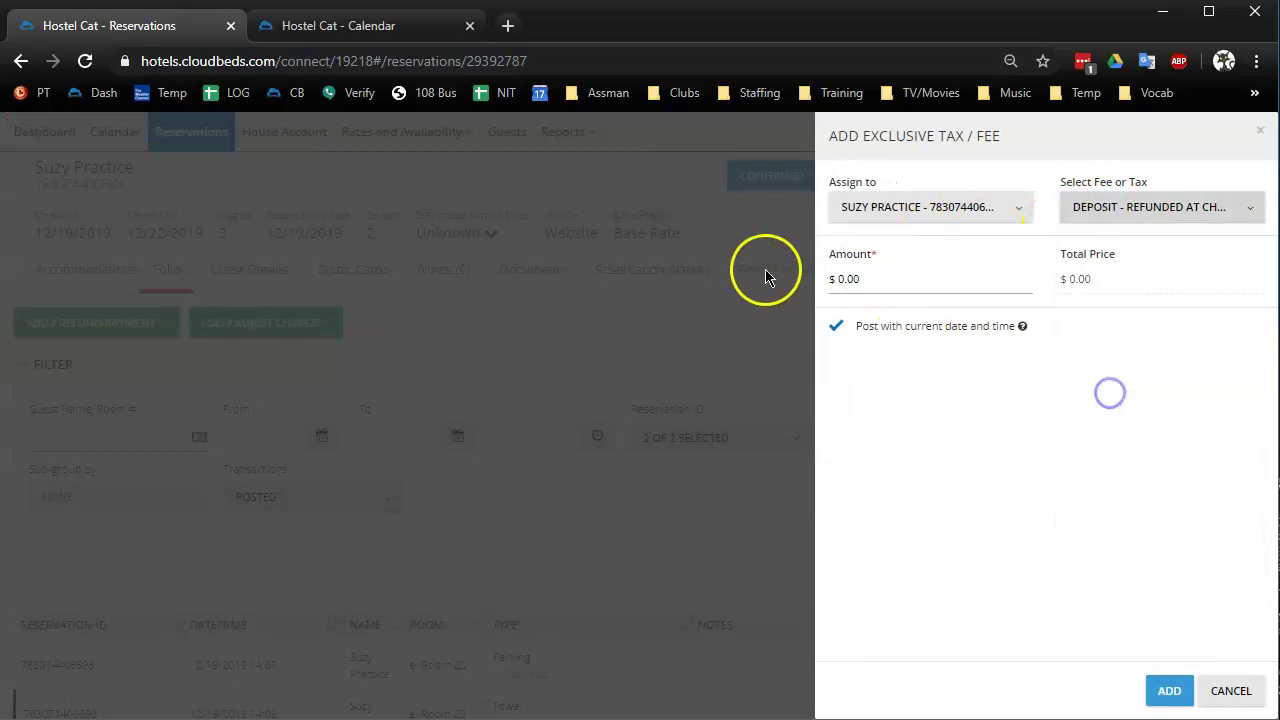
left_click(843, 278)
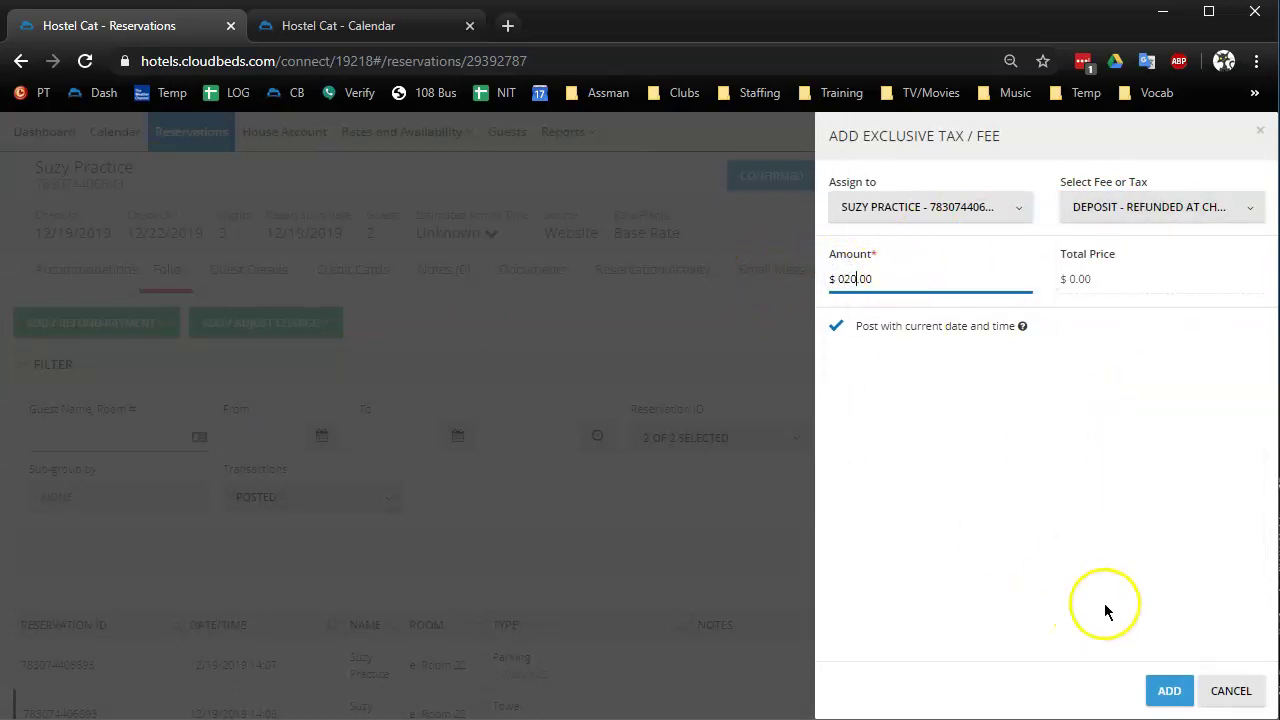
left_click(1175, 697)
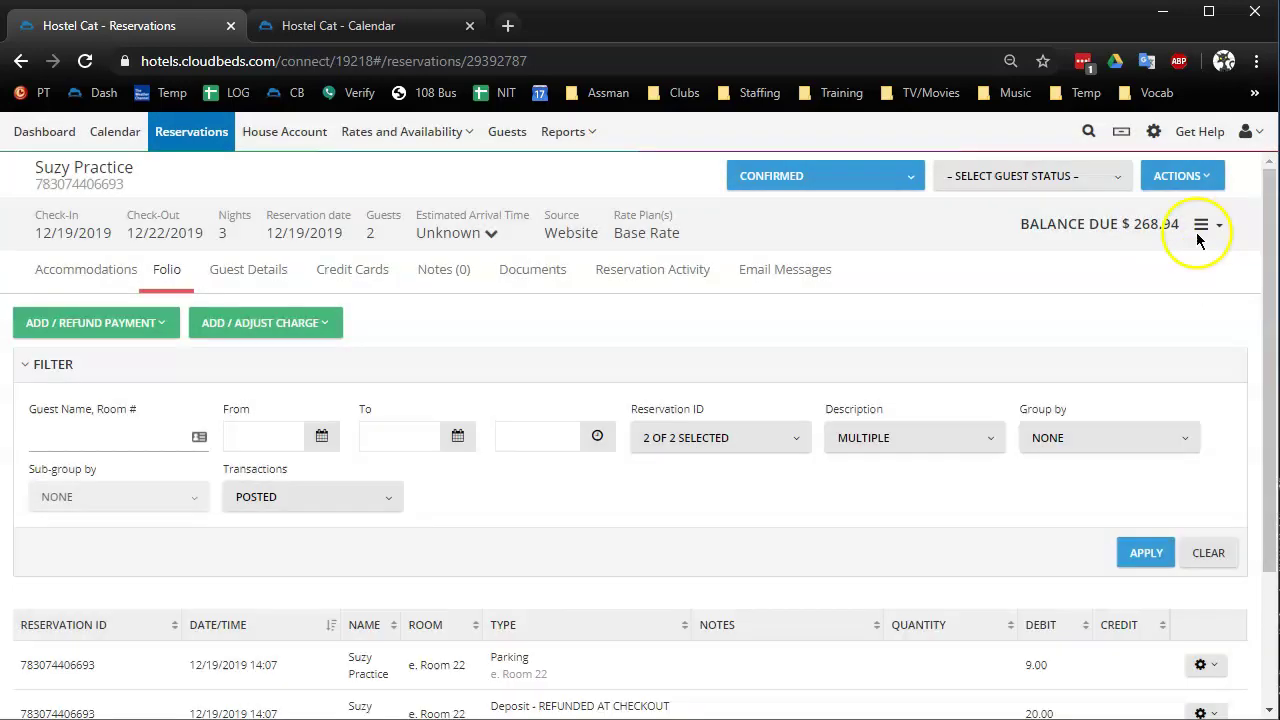
left_click(1205, 226)
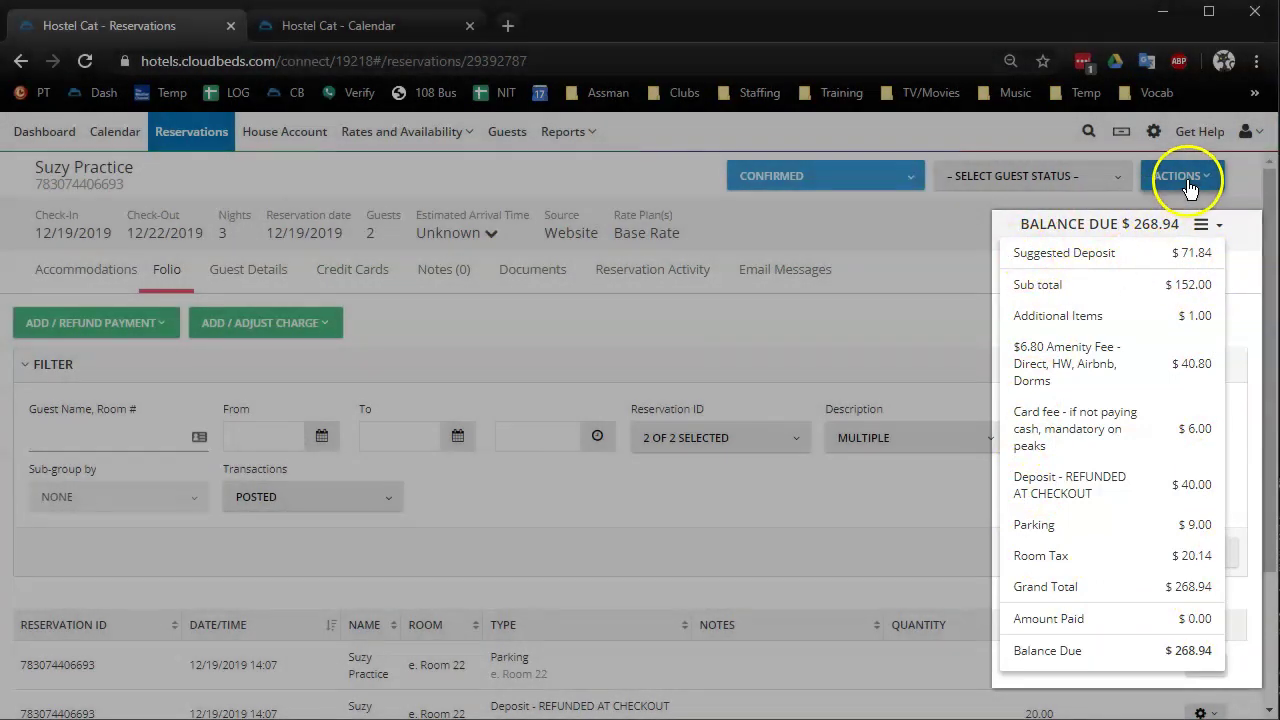
Generate a new invoice, review its PDF totaling $268.94, and return to the reservation
left_click(1175, 177)
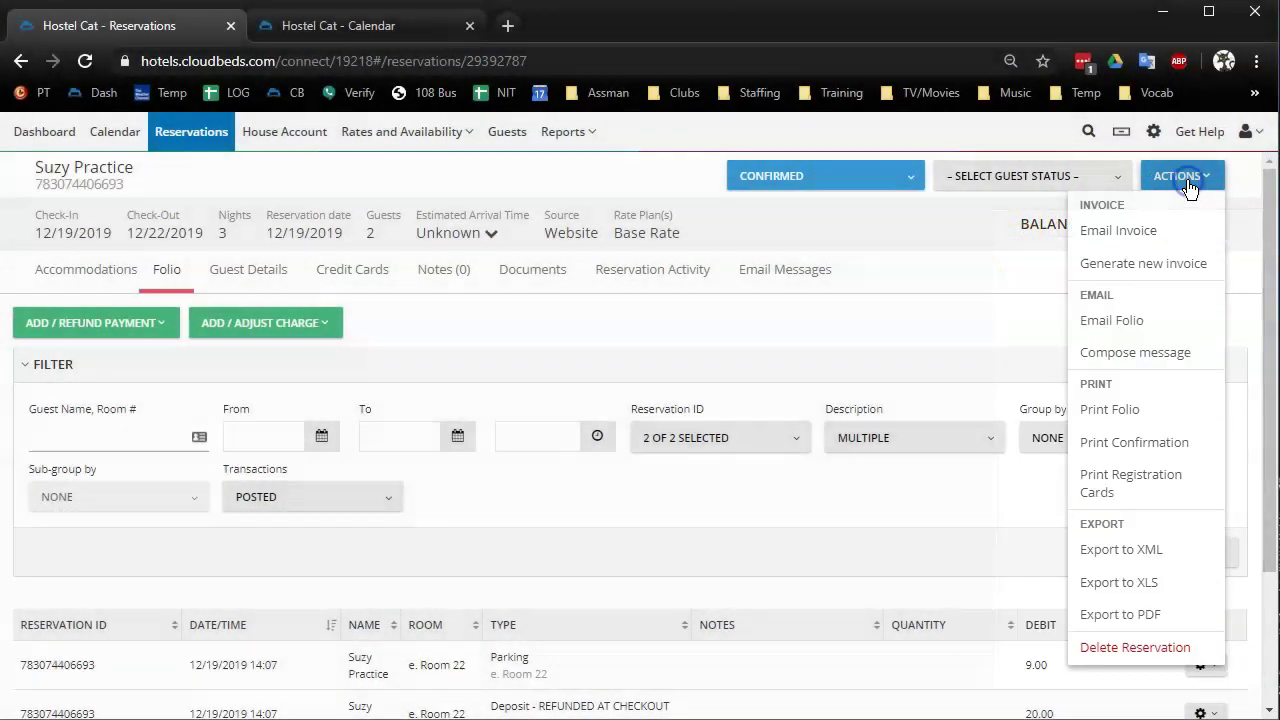
left_click(1165, 266)
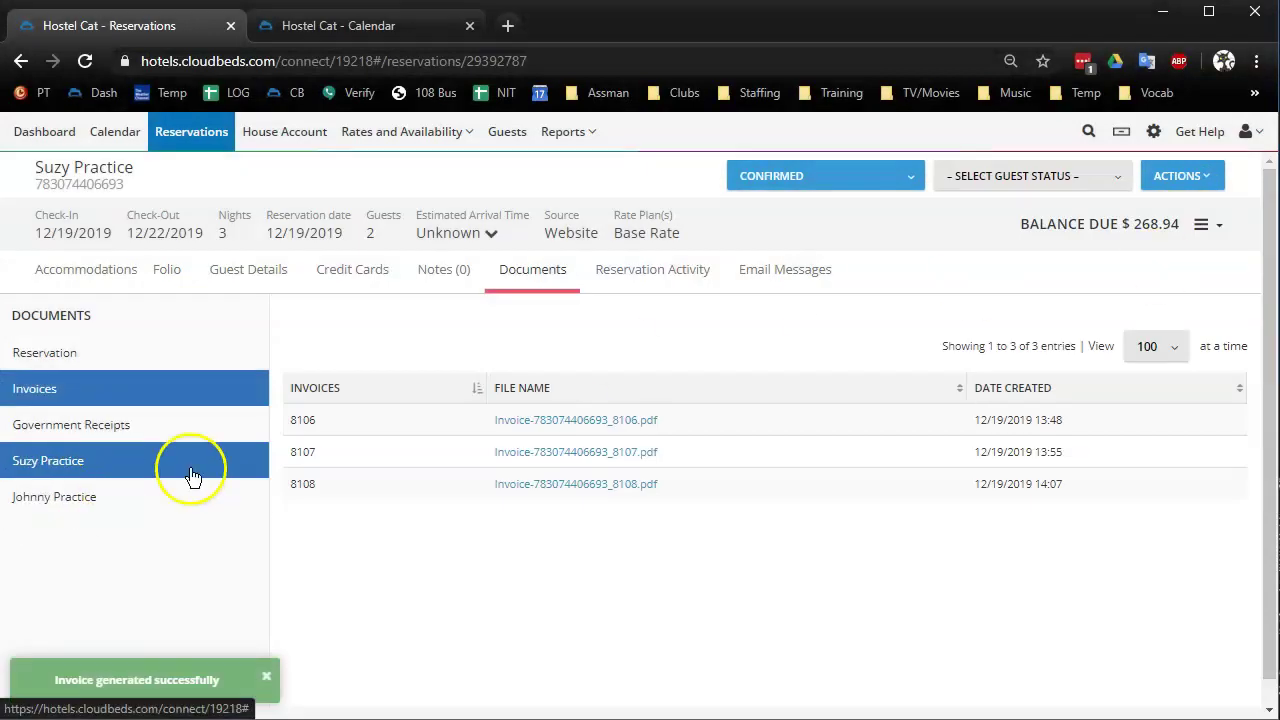
left_click(578, 497)
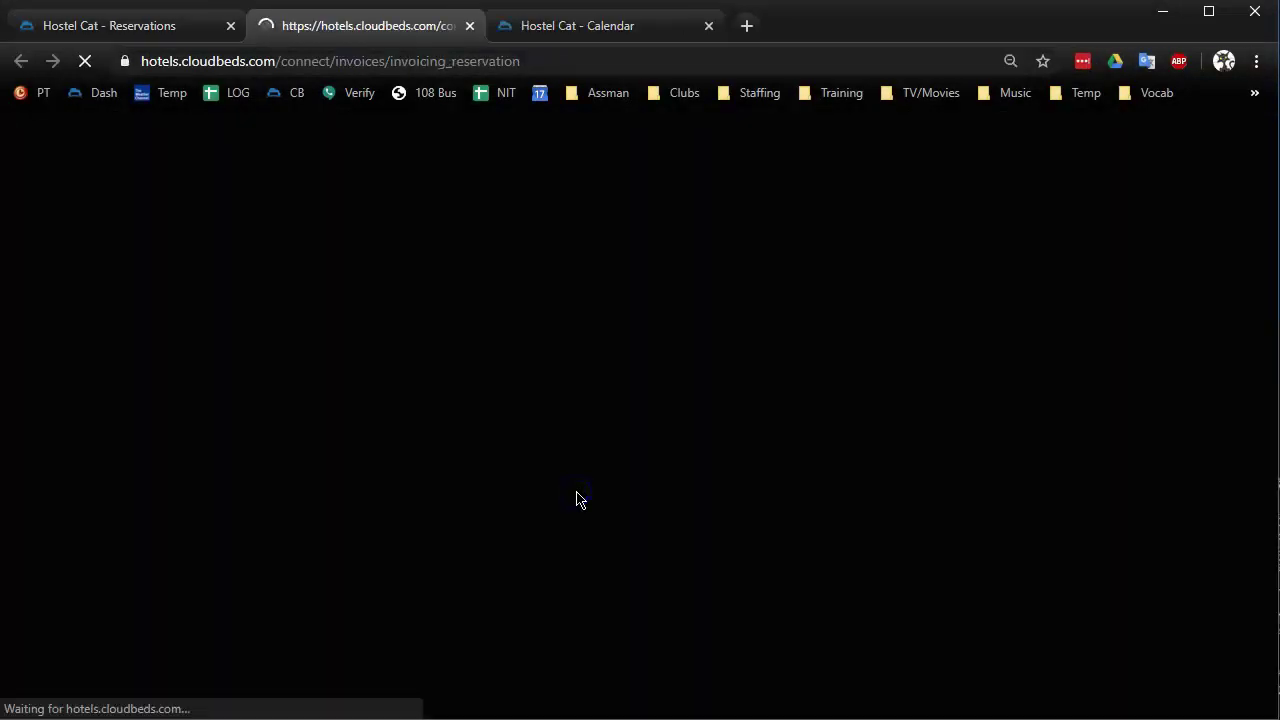
scroll(640, 451, "down", 4)
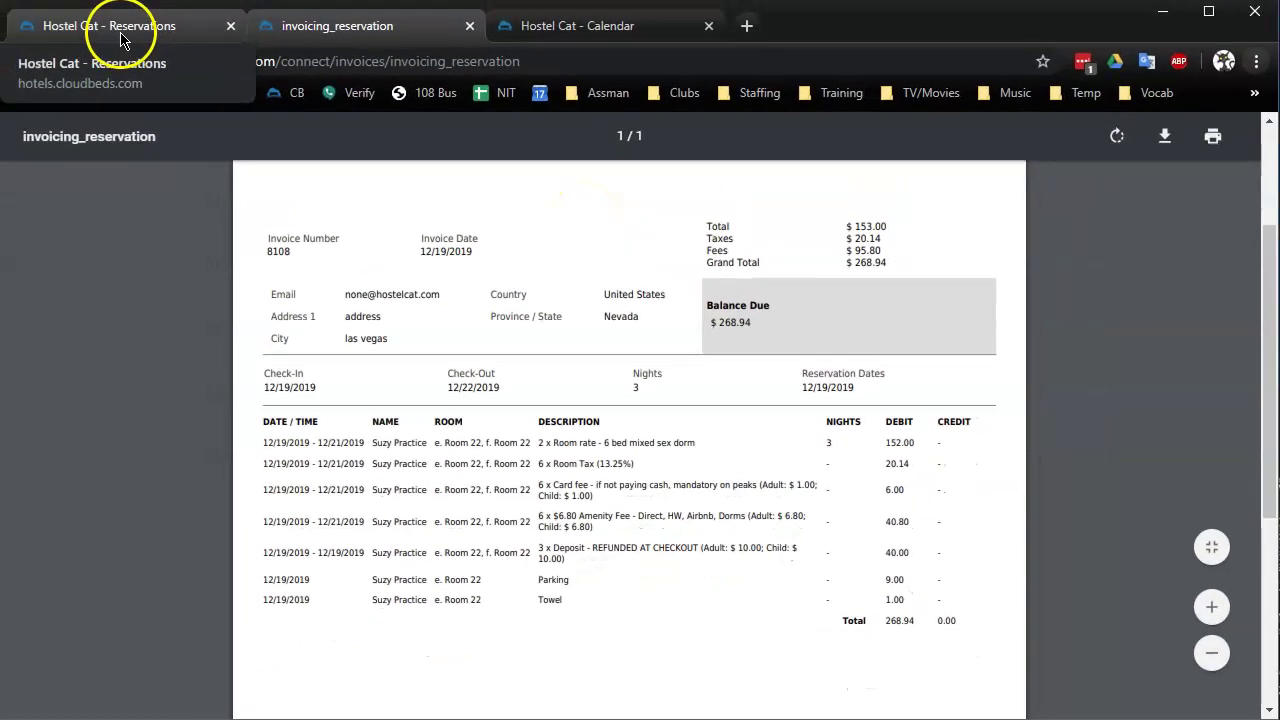
left_click(118, 30)
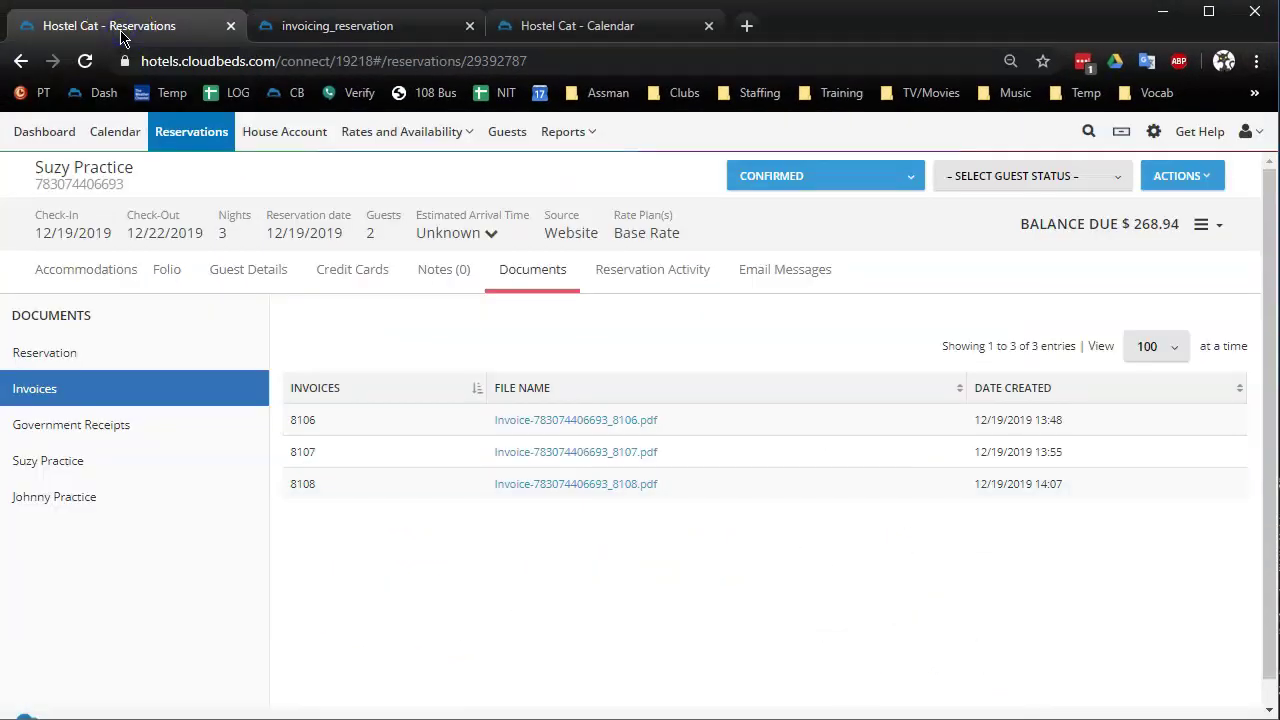
Add a Cash payment of 134.00 against the $268.94 balance, leaving $134.94 due
left_click(167, 273)
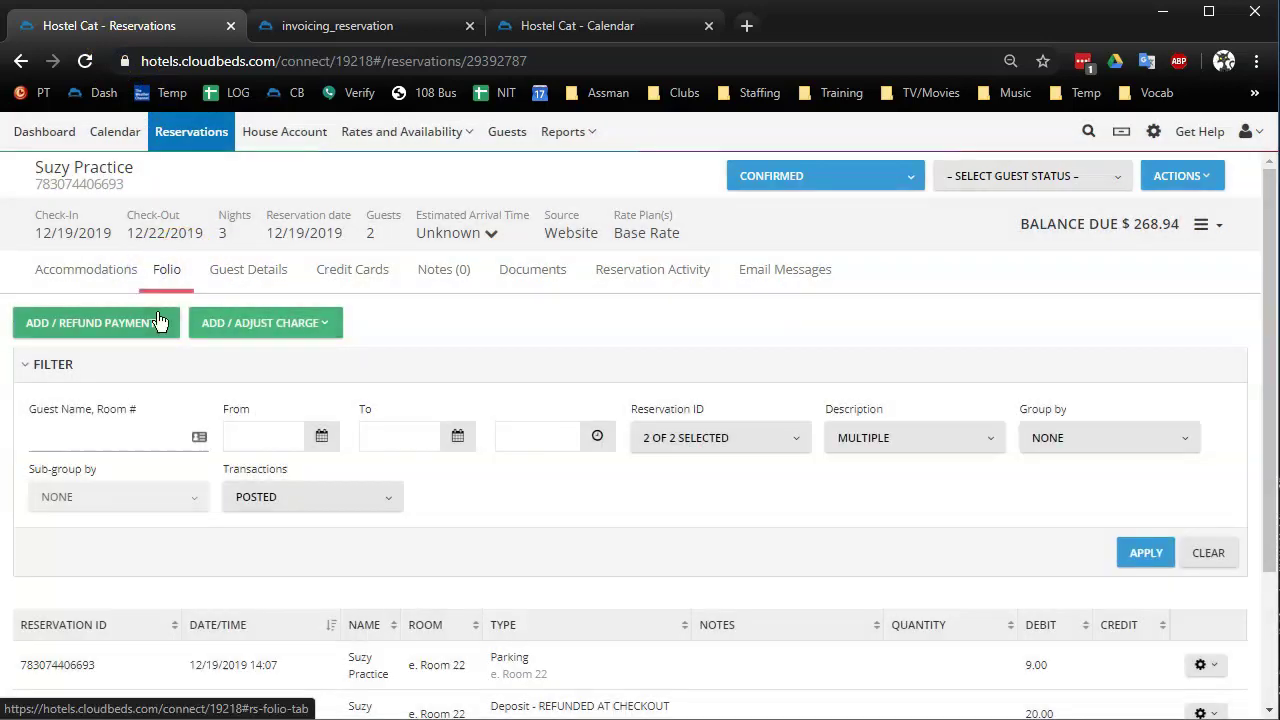
left_click(134, 337)
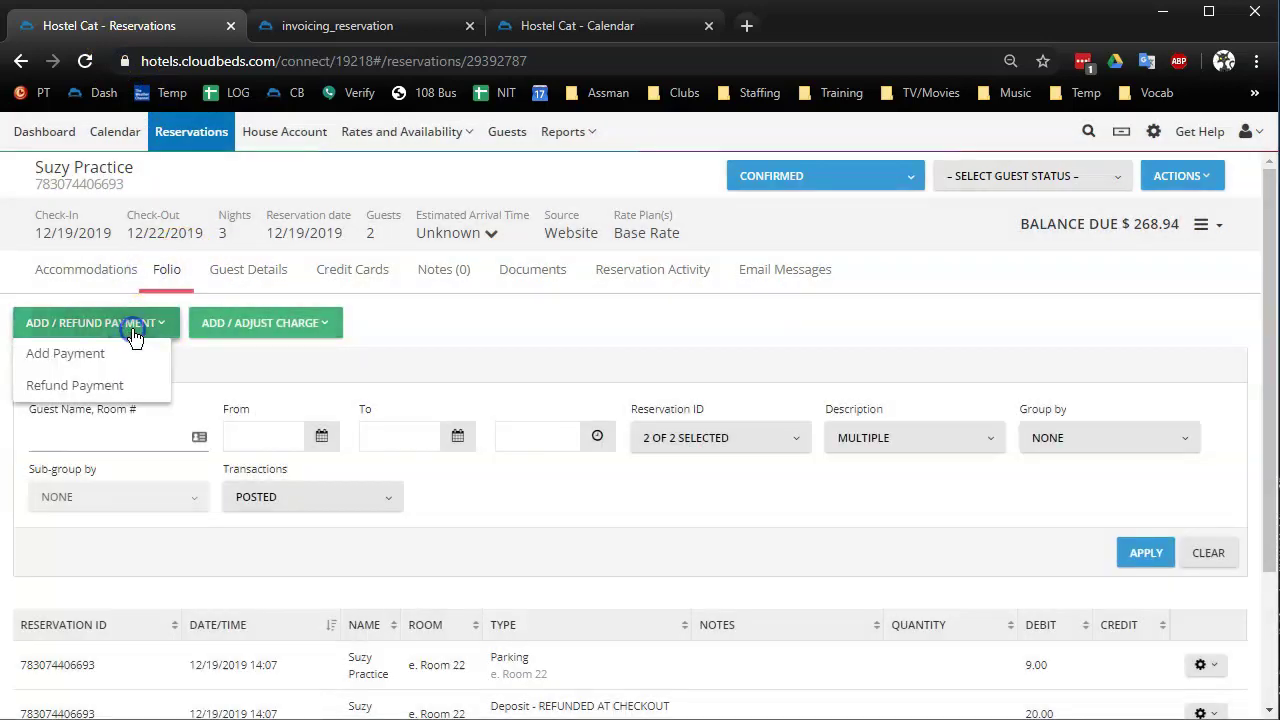
left_click(84, 356)
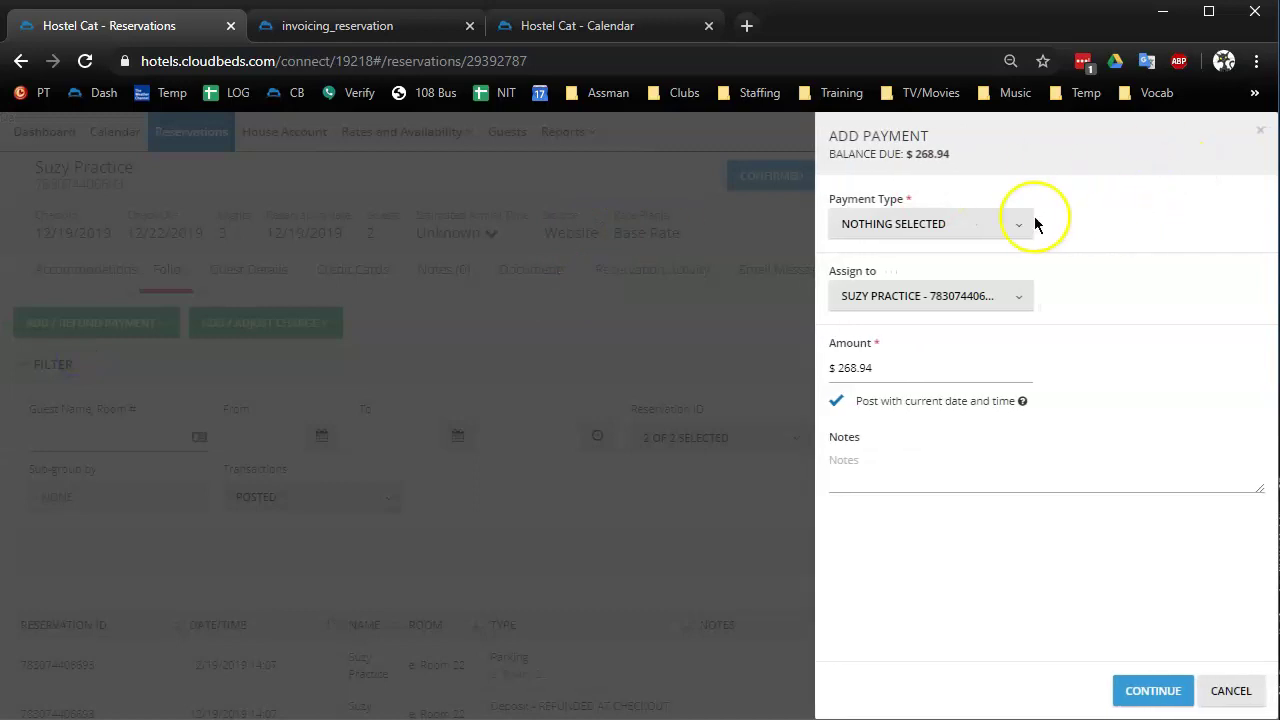
left_click(997, 226)
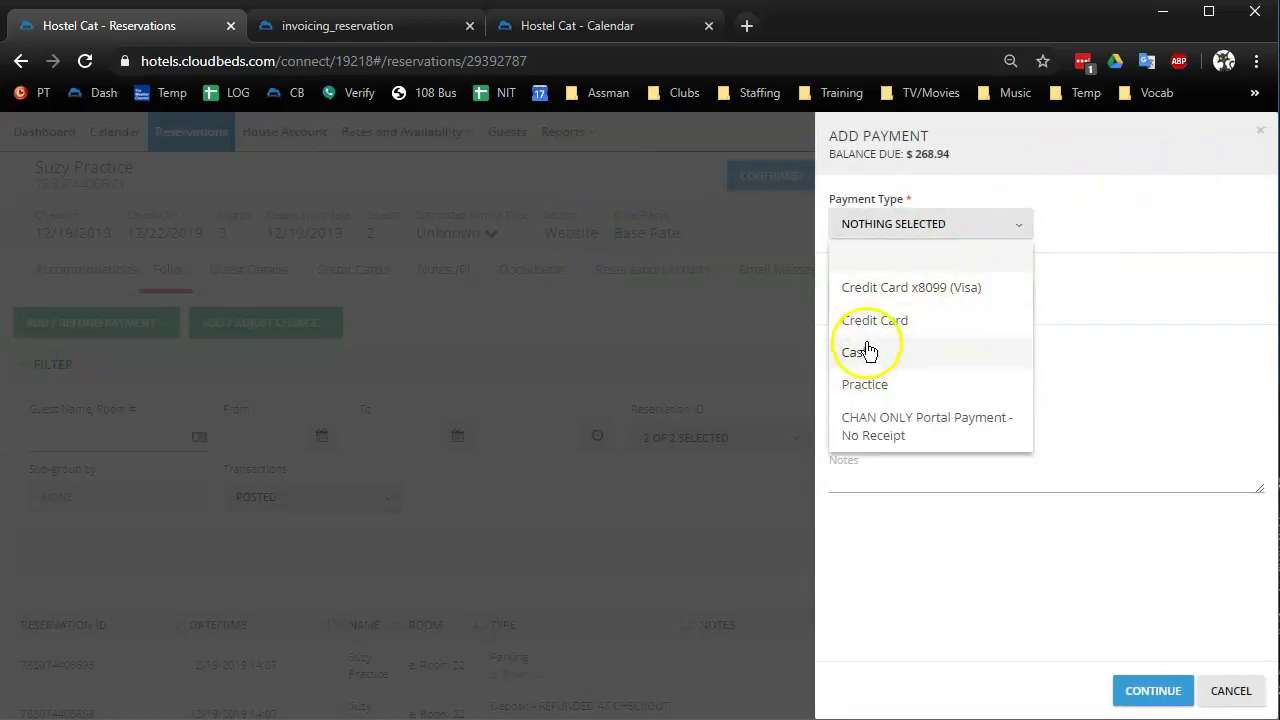
left_click(893, 290)
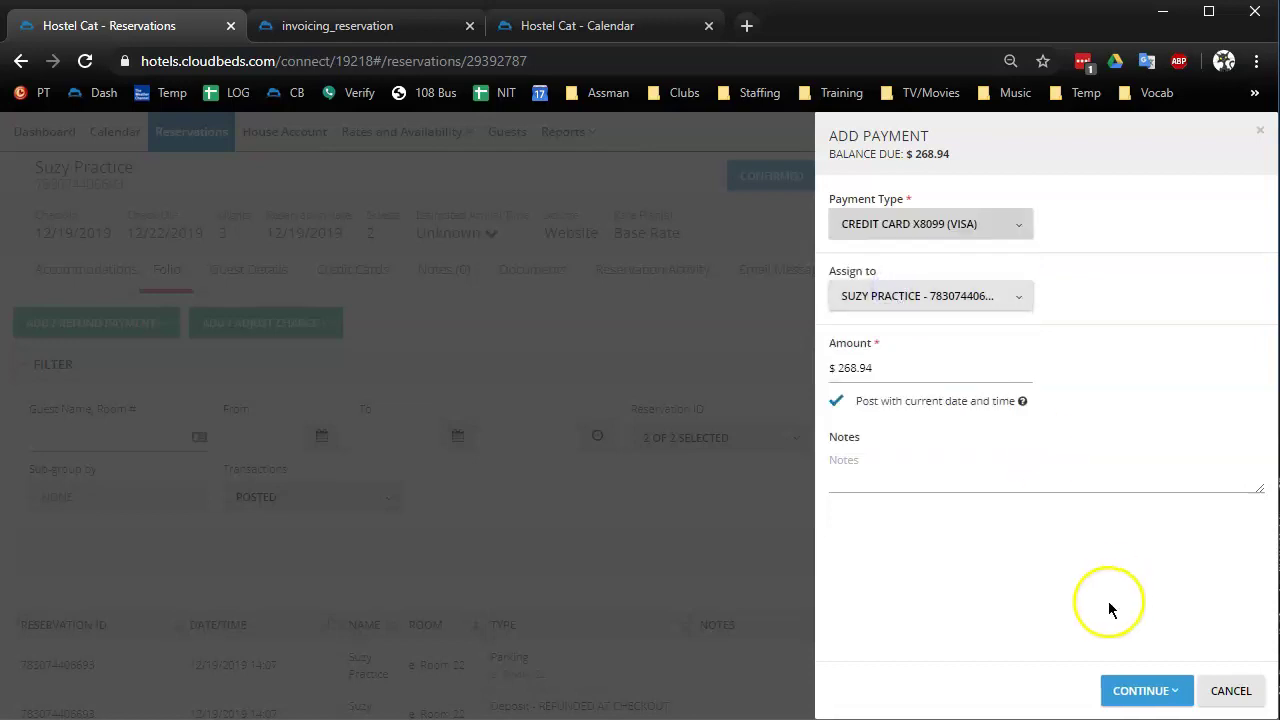
left_click(1133, 690)
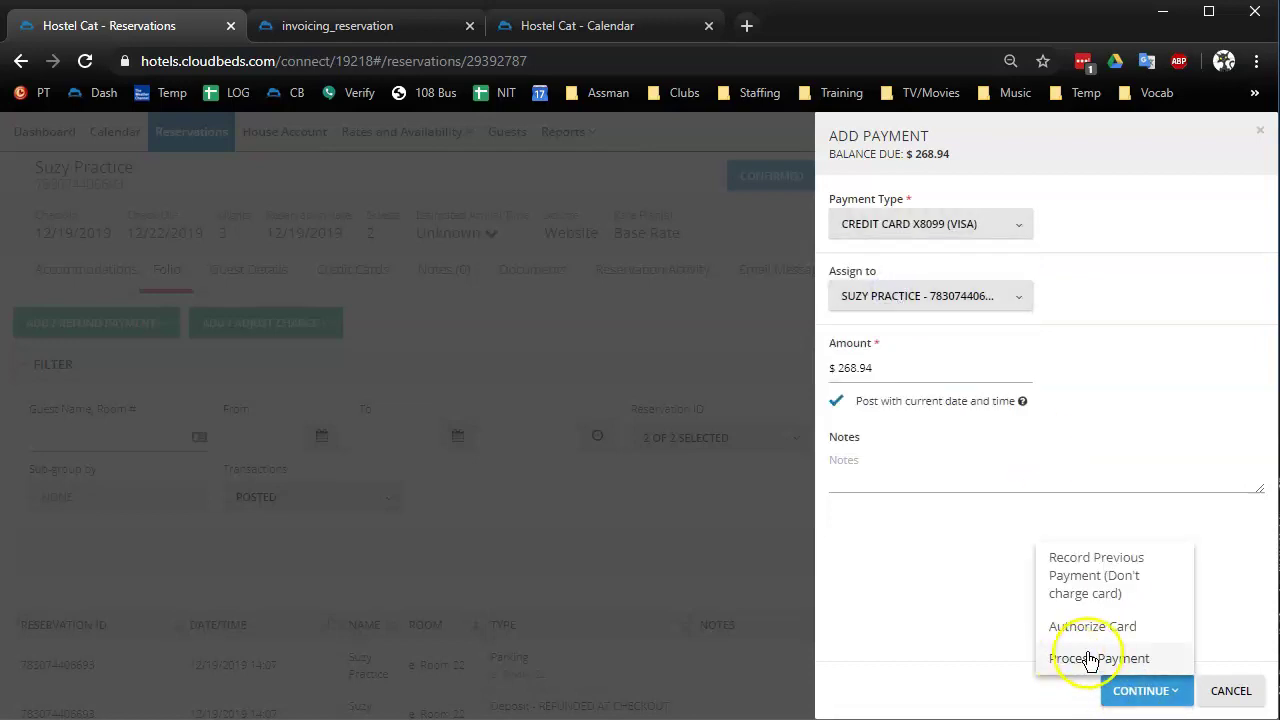
left_click(1010, 226)
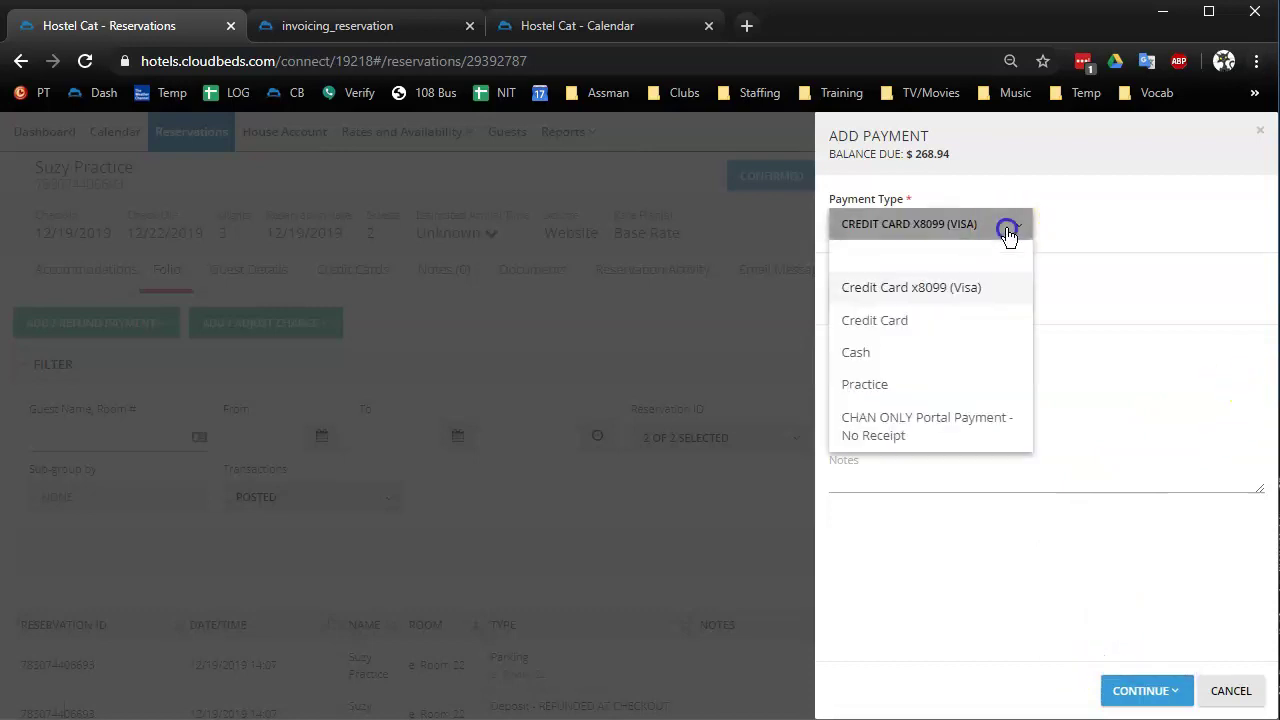
left_click(880, 360)
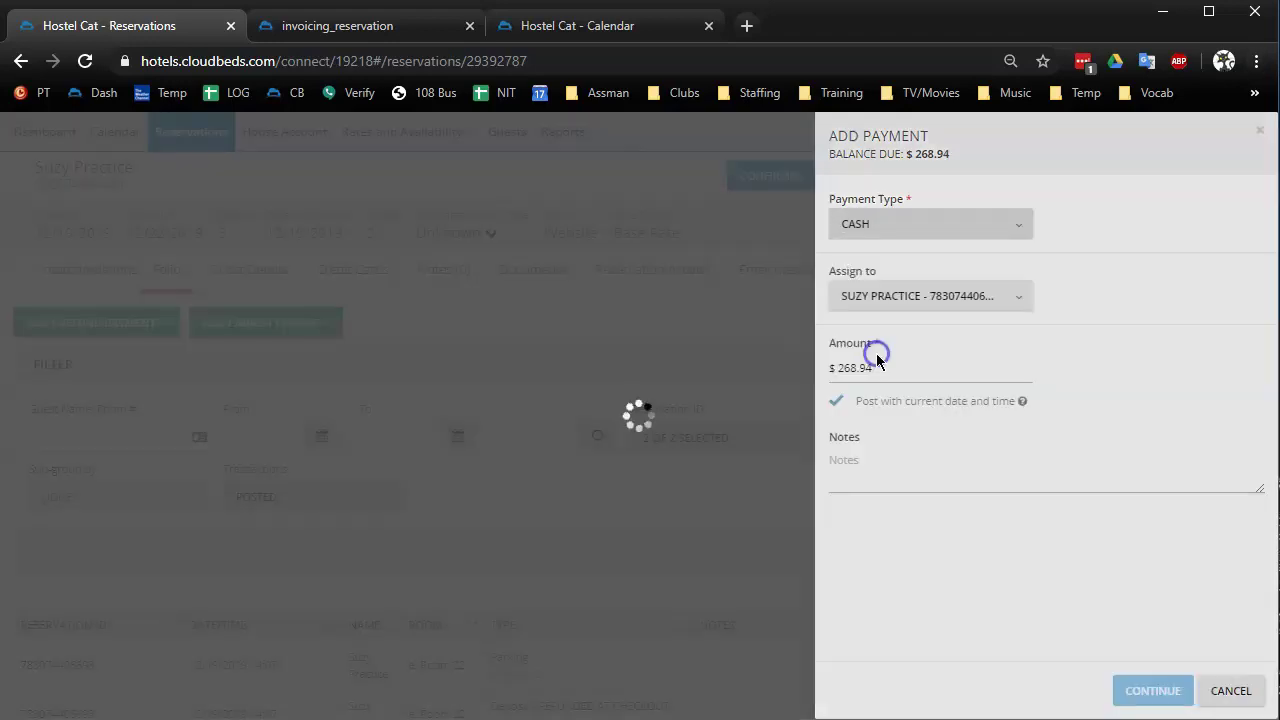
left_click_drag(886, 369, 814, 368)
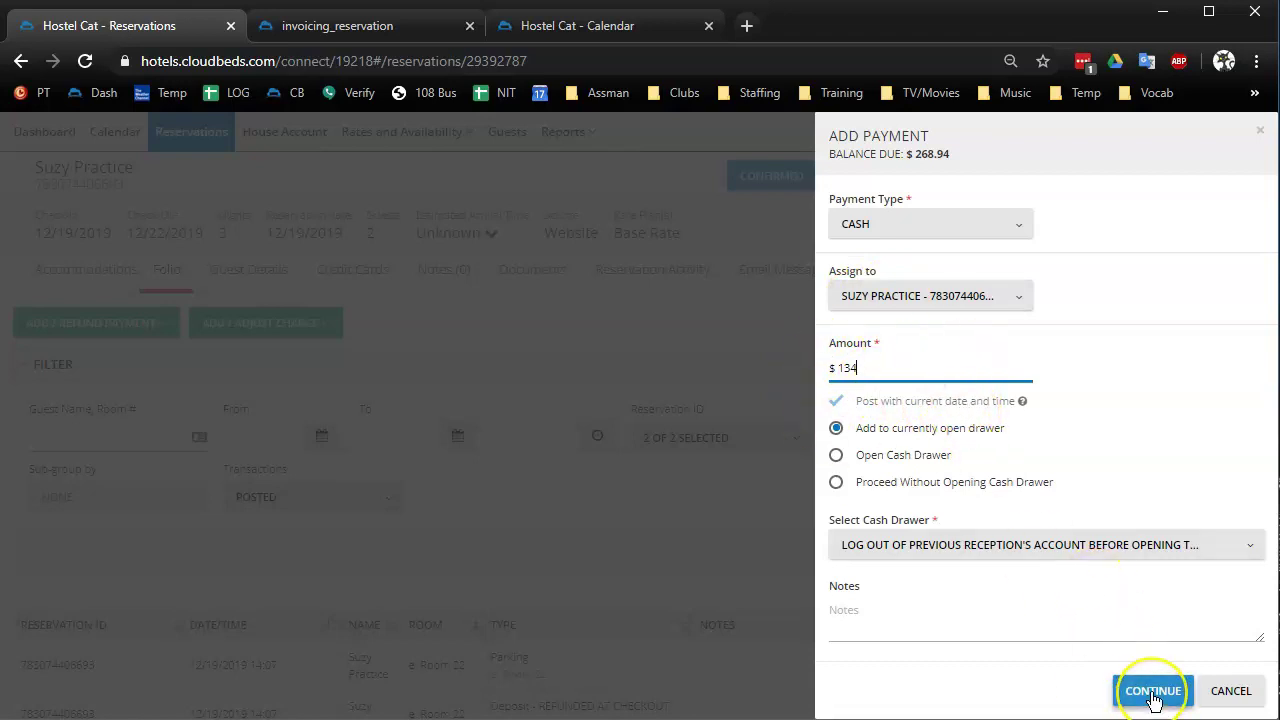
left_click(1153, 691)
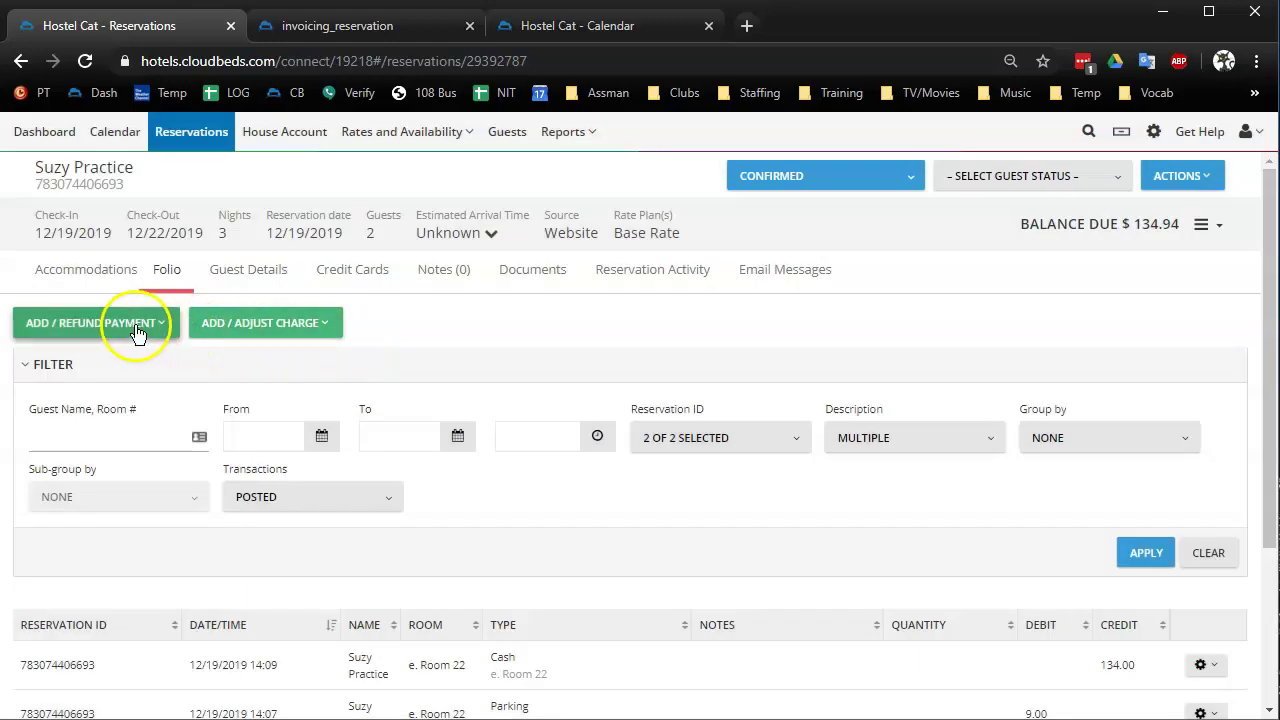
Add a Credit Card payment of $134.94 with card type Mastercard, clearing the balance
left_click(137, 323)
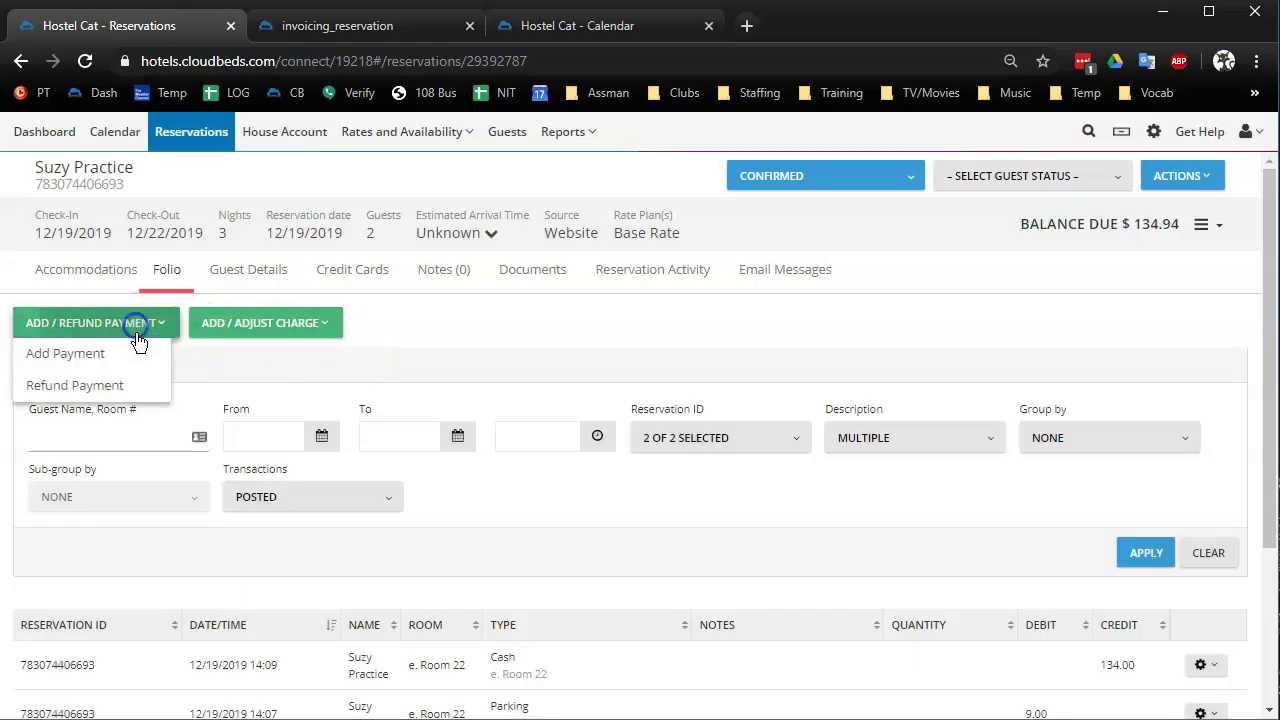
left_click(91, 383)
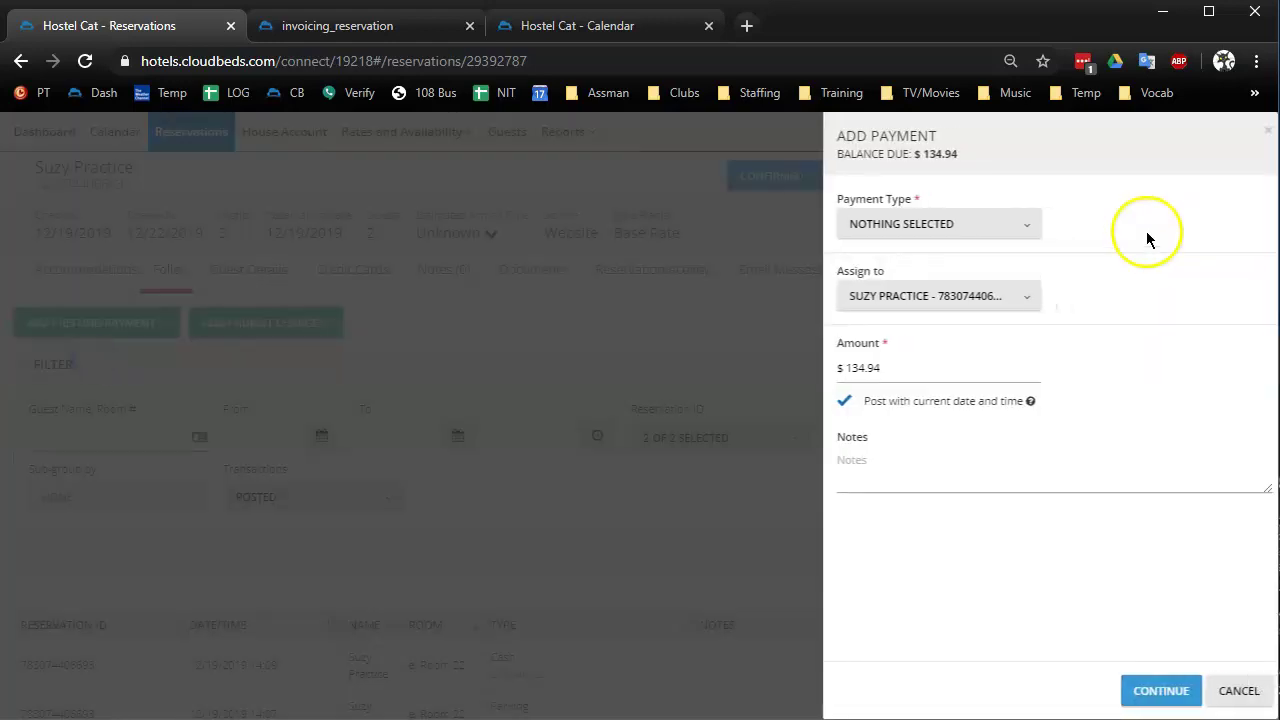
left_click(986, 223)
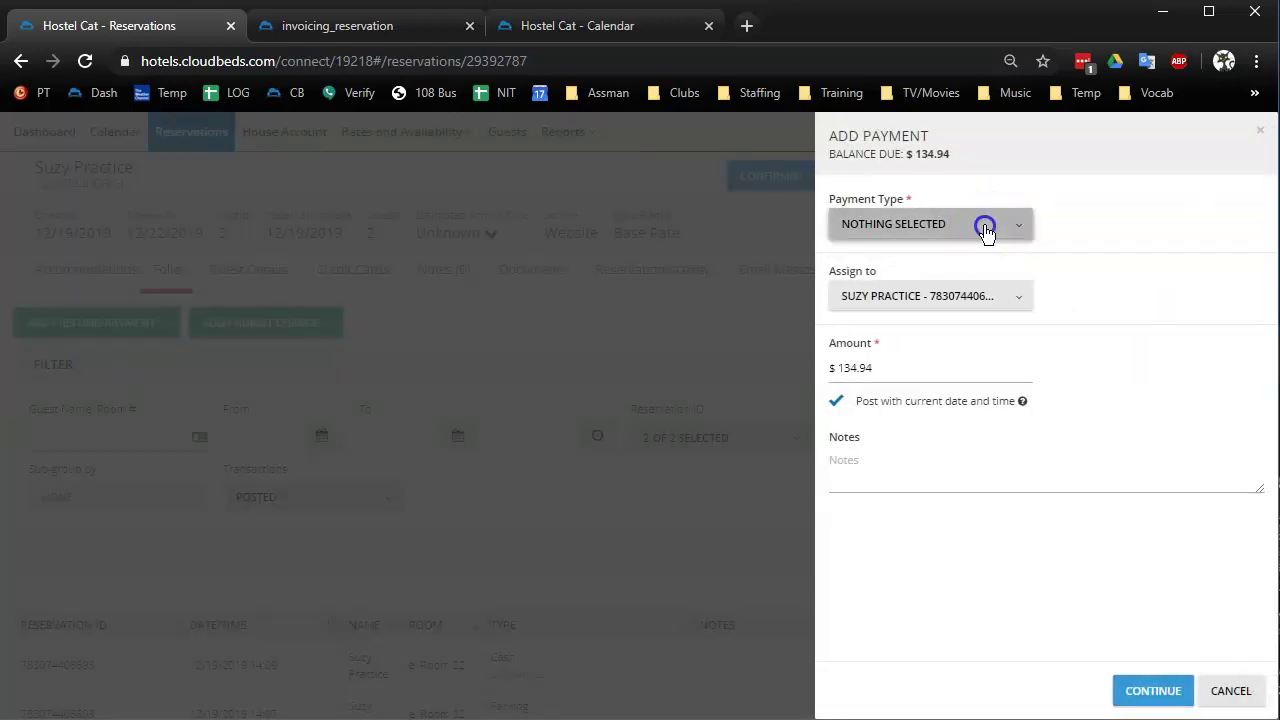
left_click(900, 321)
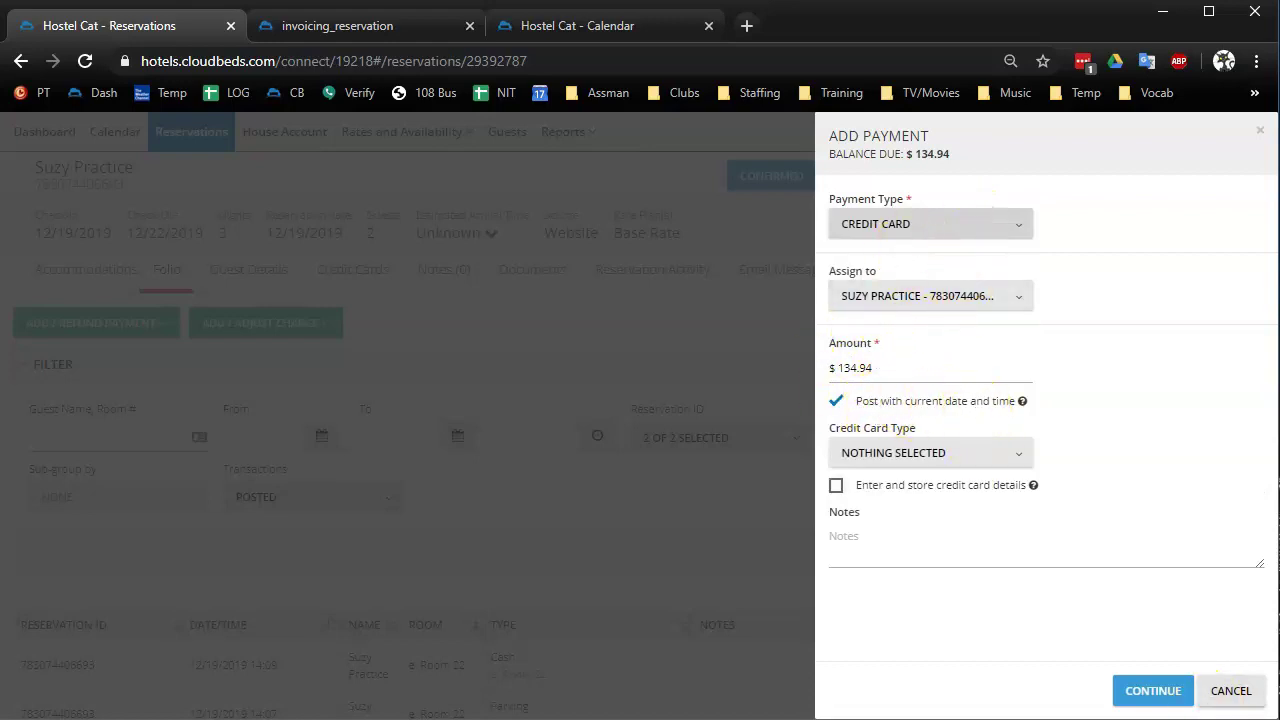
left_click(986, 455)
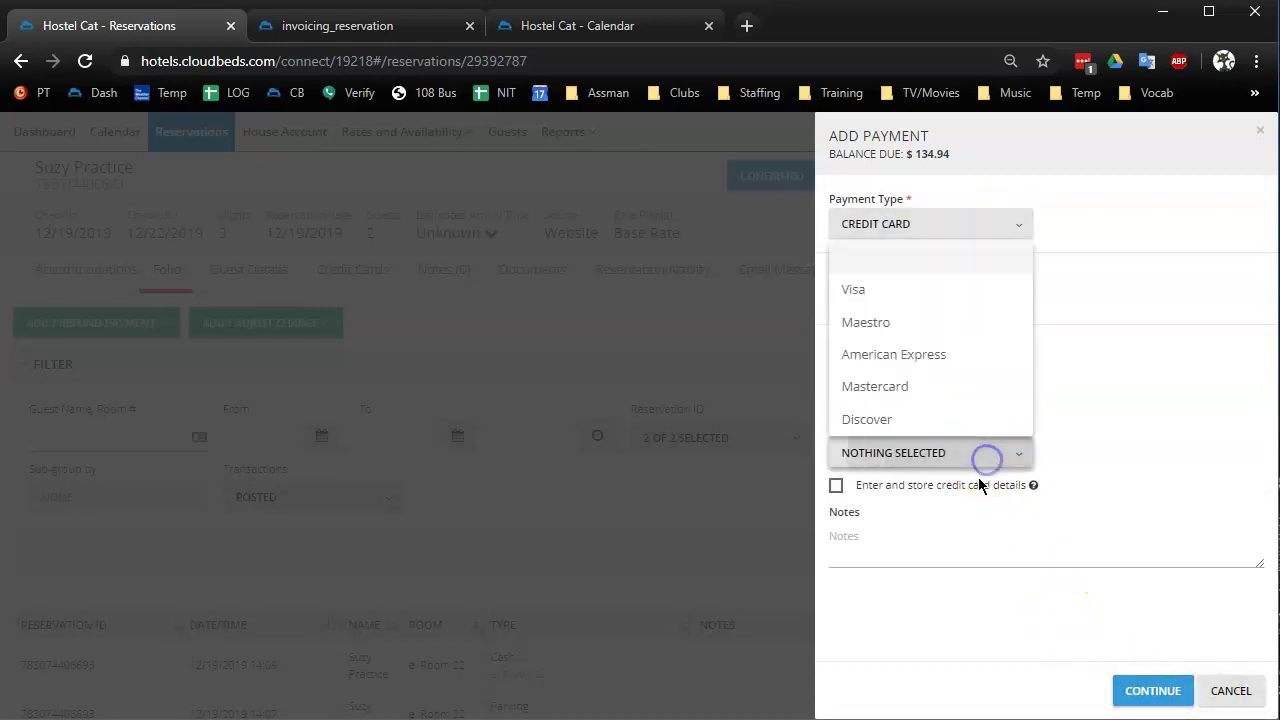
left_click(886, 386)
left_click(1163, 696)
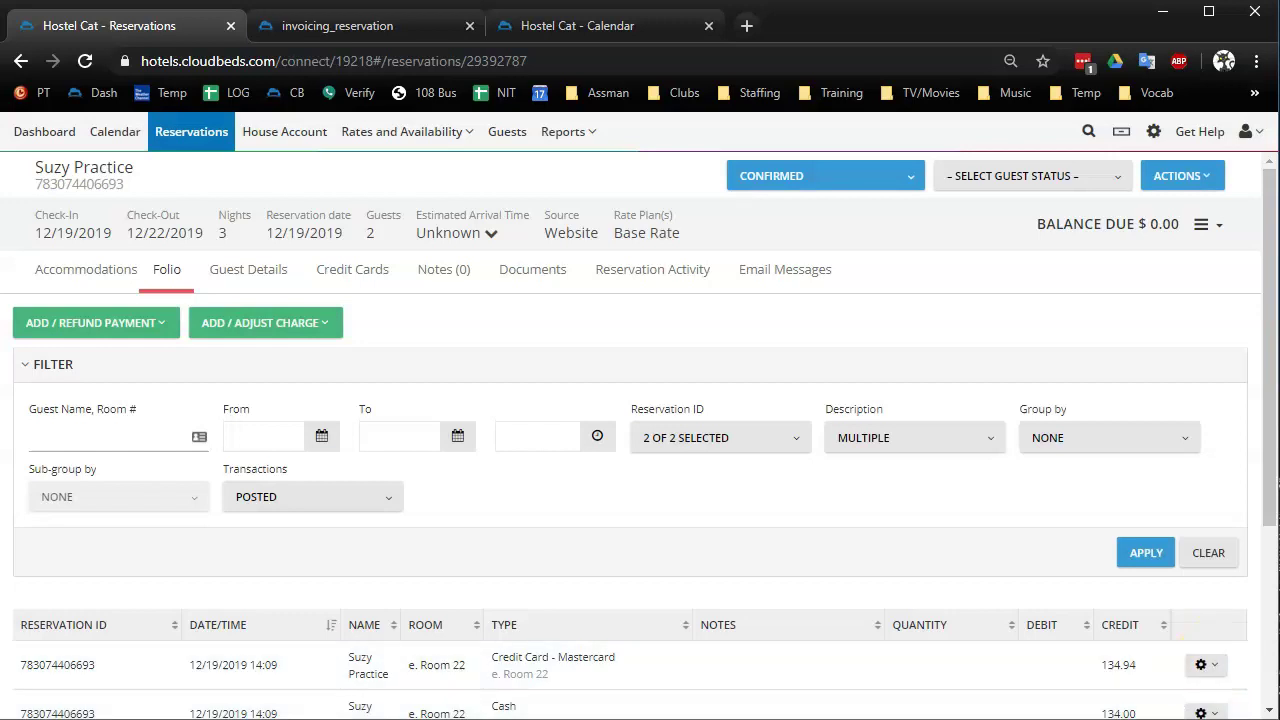
Change the reservation status to In-House and confirm the check-in
left_click(829, 177)
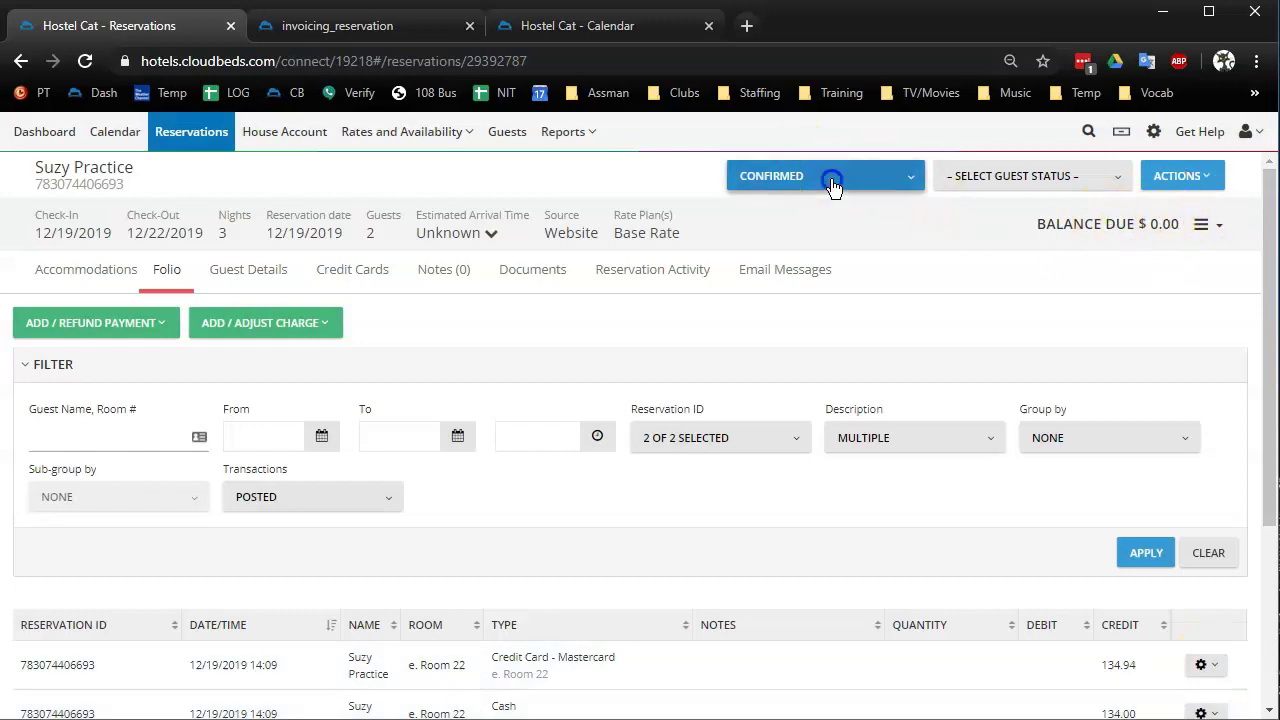
left_click(806, 301)
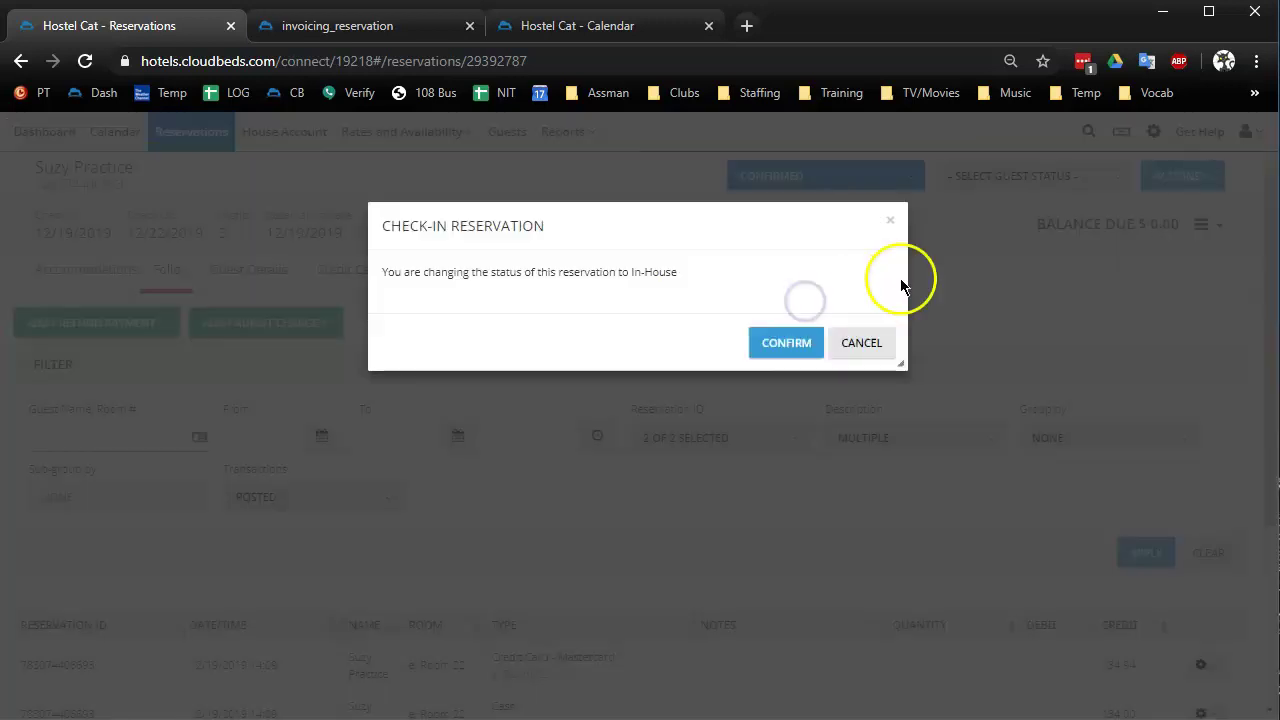
left_click(786, 343)
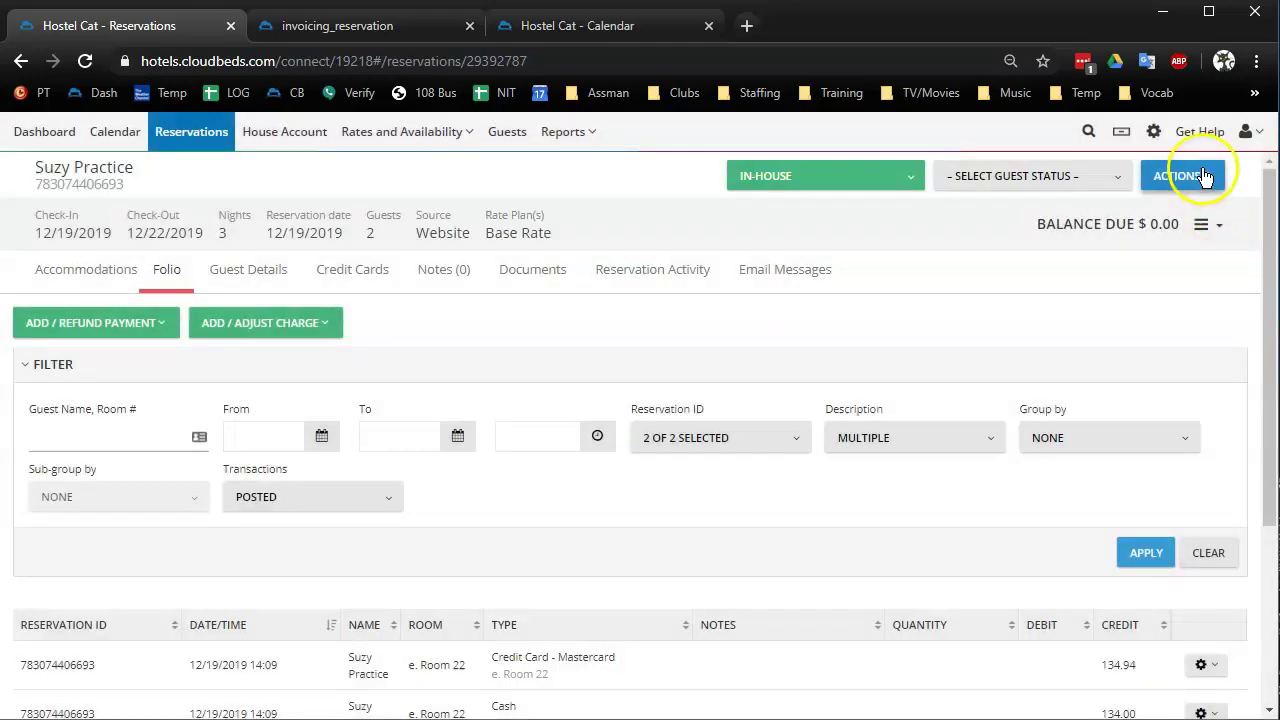
Print the guest's registration card in English, then return to the reservation page
left_click(1202, 177)
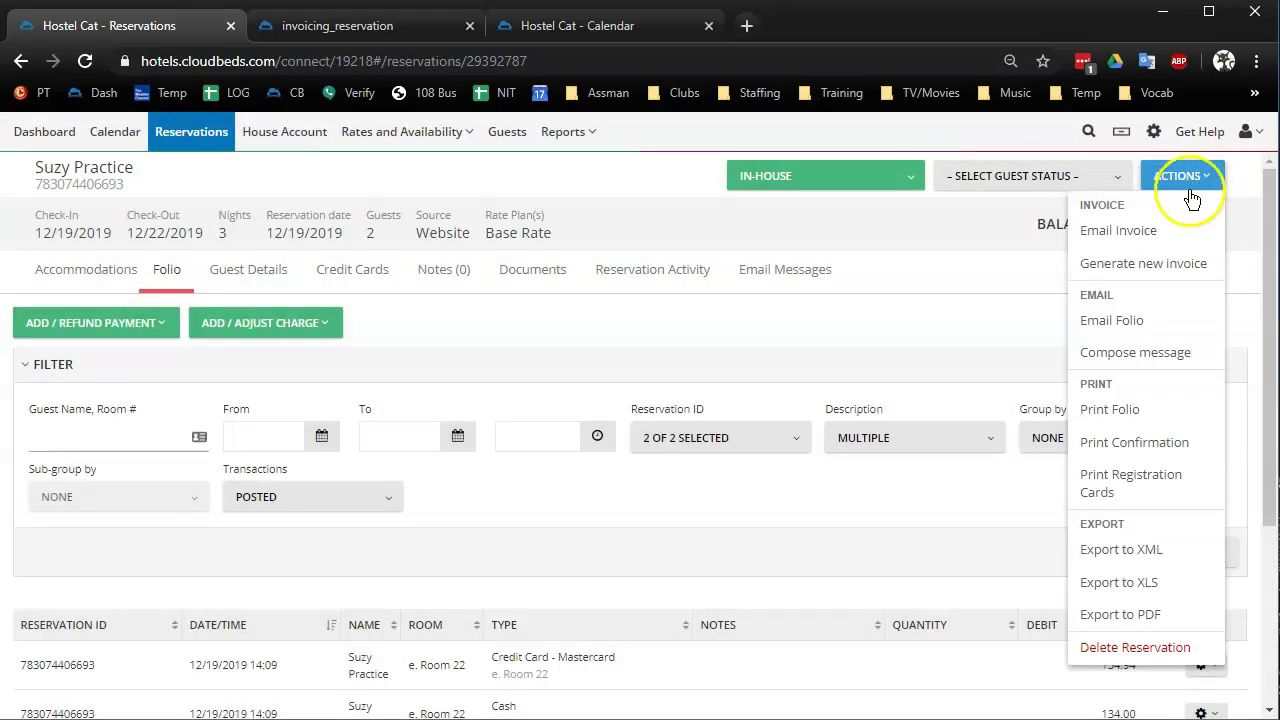
left_click(1119, 483)
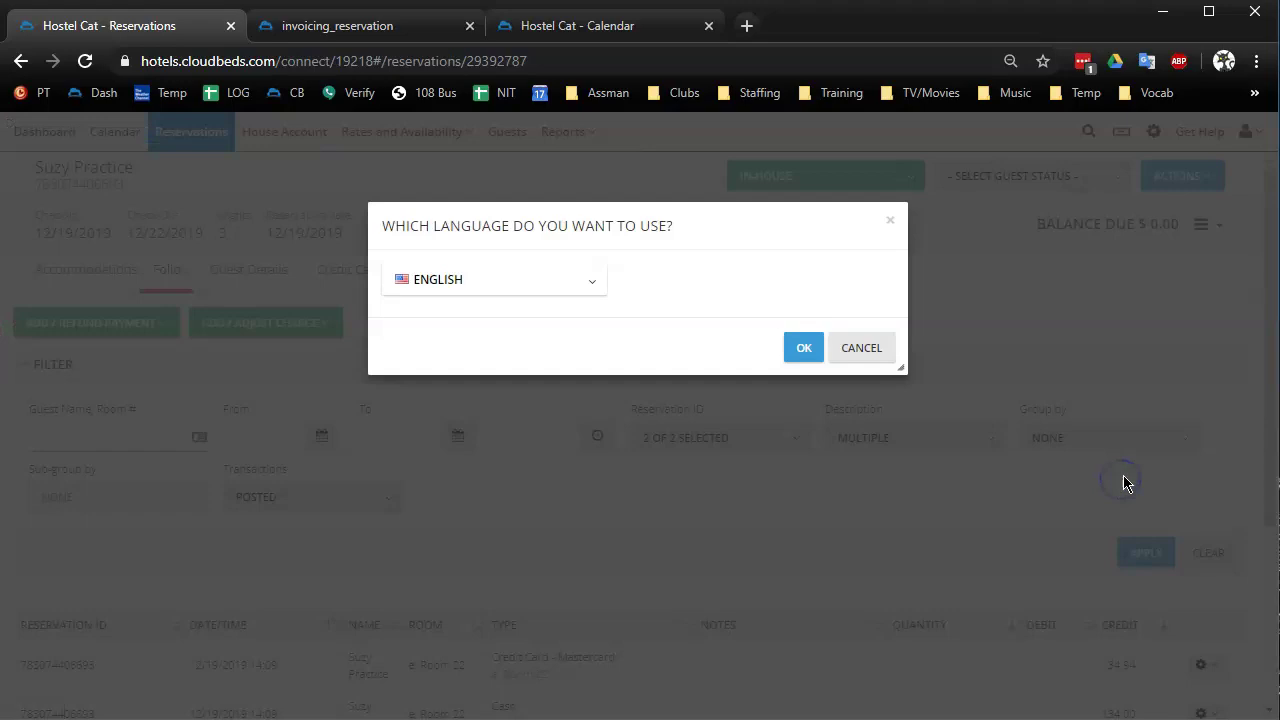
left_click(805, 350)
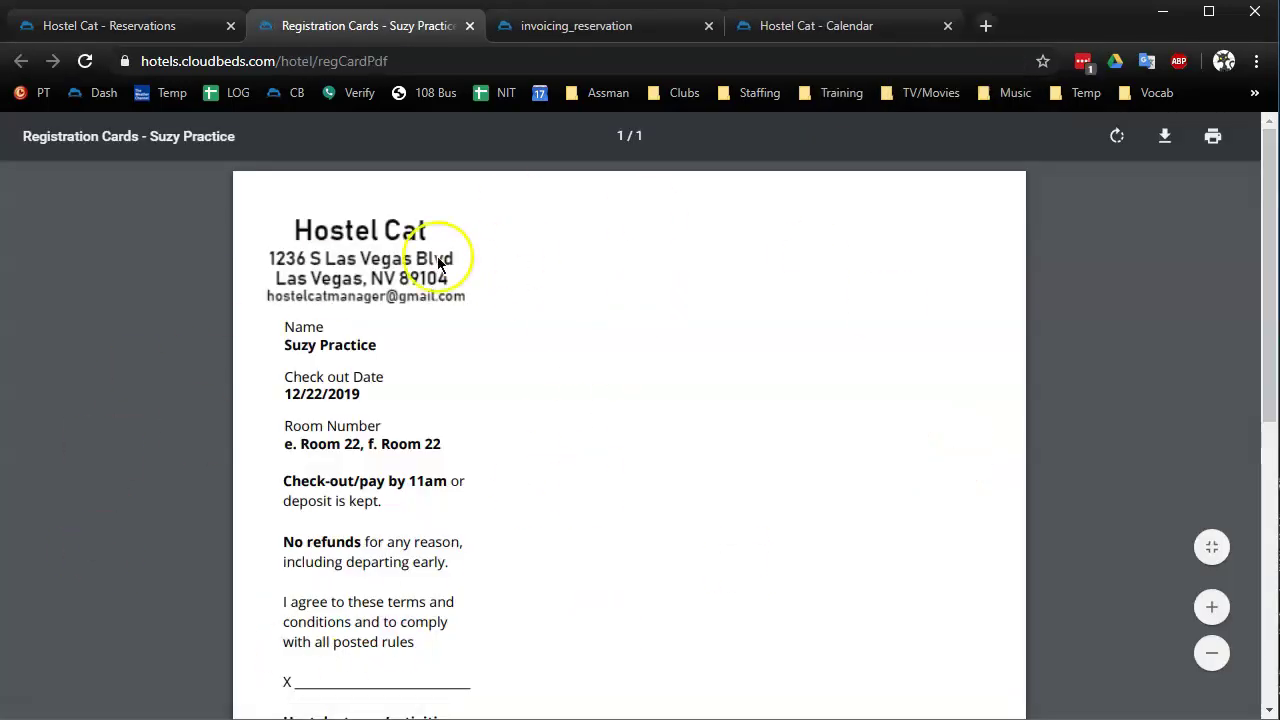
left_click(170, 27)
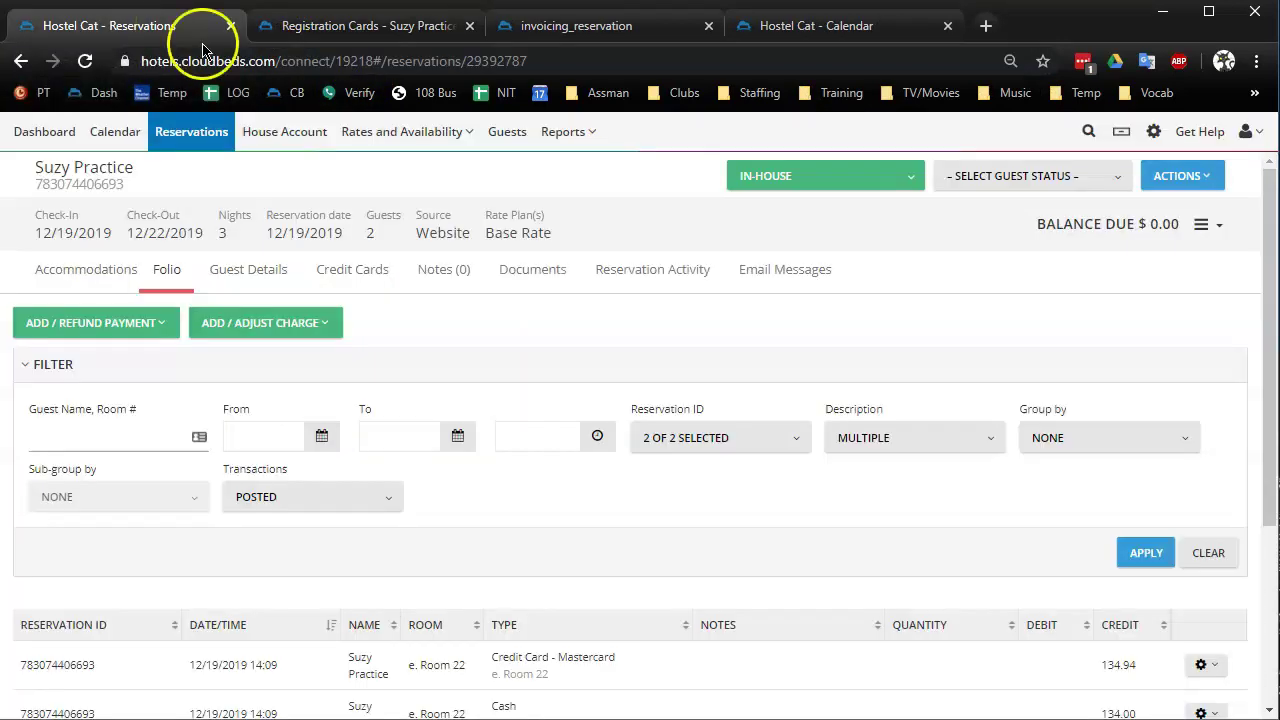